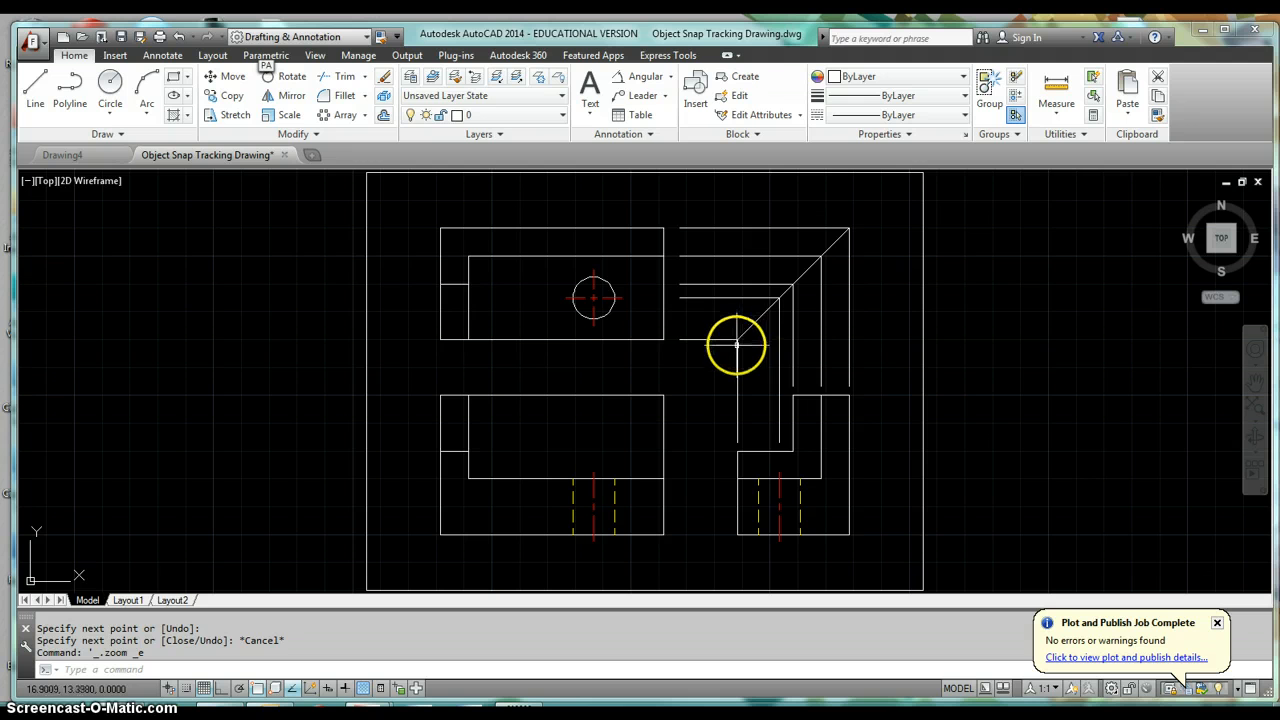
right_click(736, 340)
key("Escape")
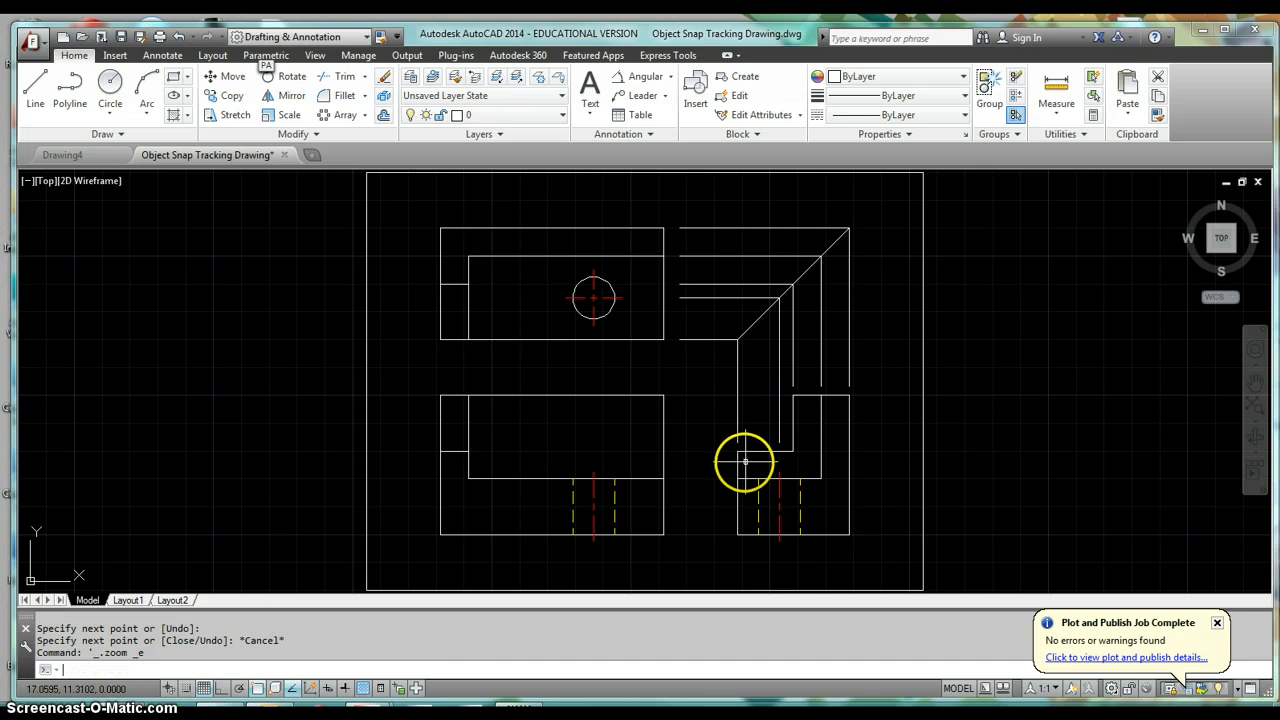
key("Return")
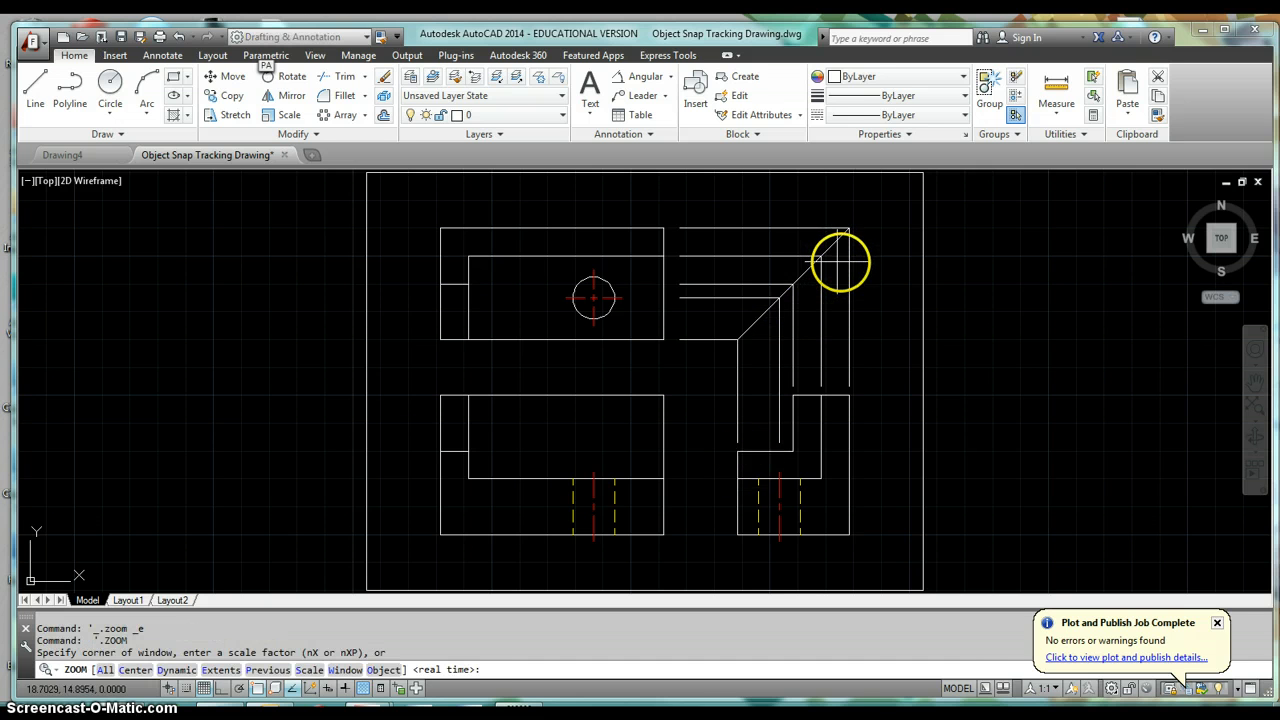
key("Escape")
Erase the diagonal mitre line and all projection lines between the top view and the side view.
type("e")
key("Return")
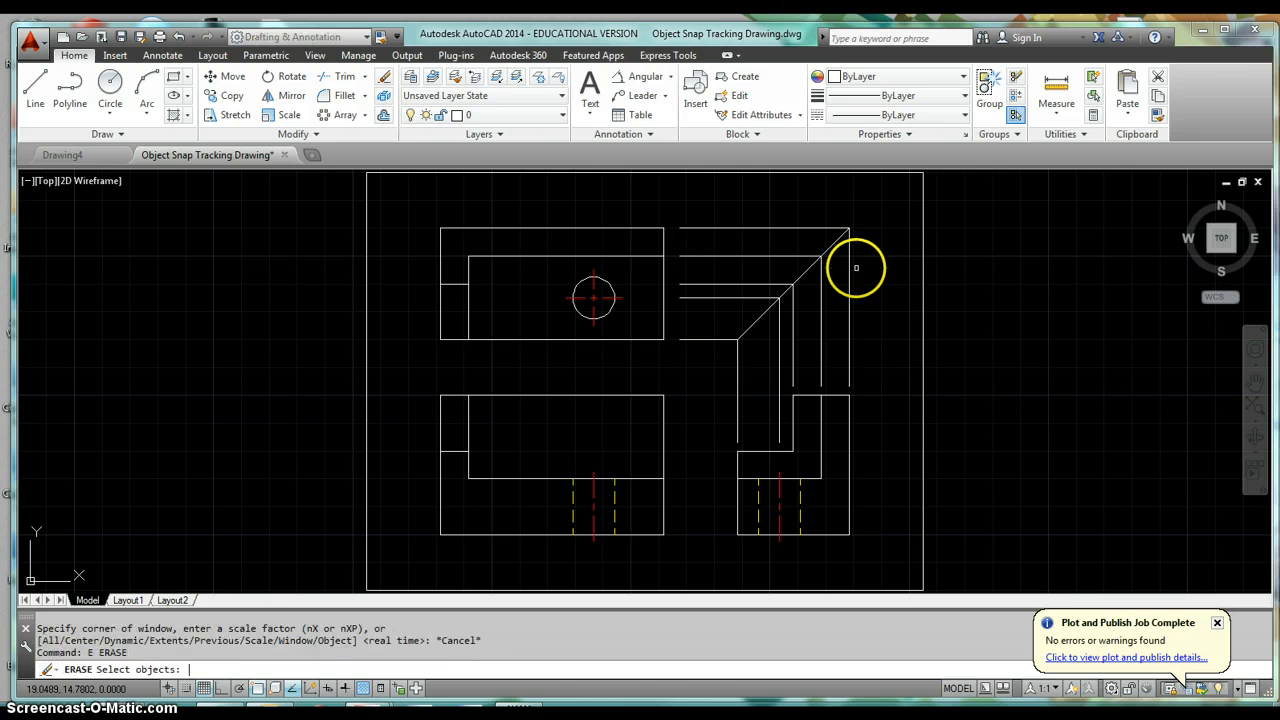
left_click(862, 212)
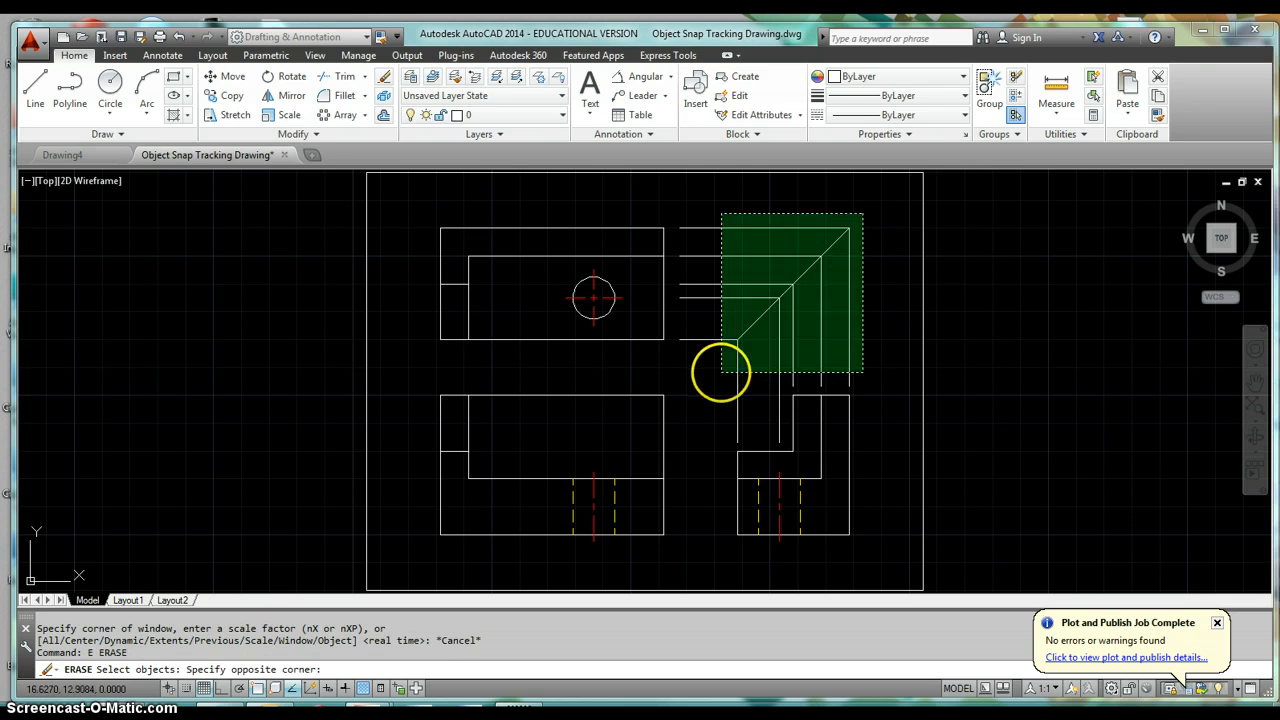
left_click(720, 372)
key("Return")
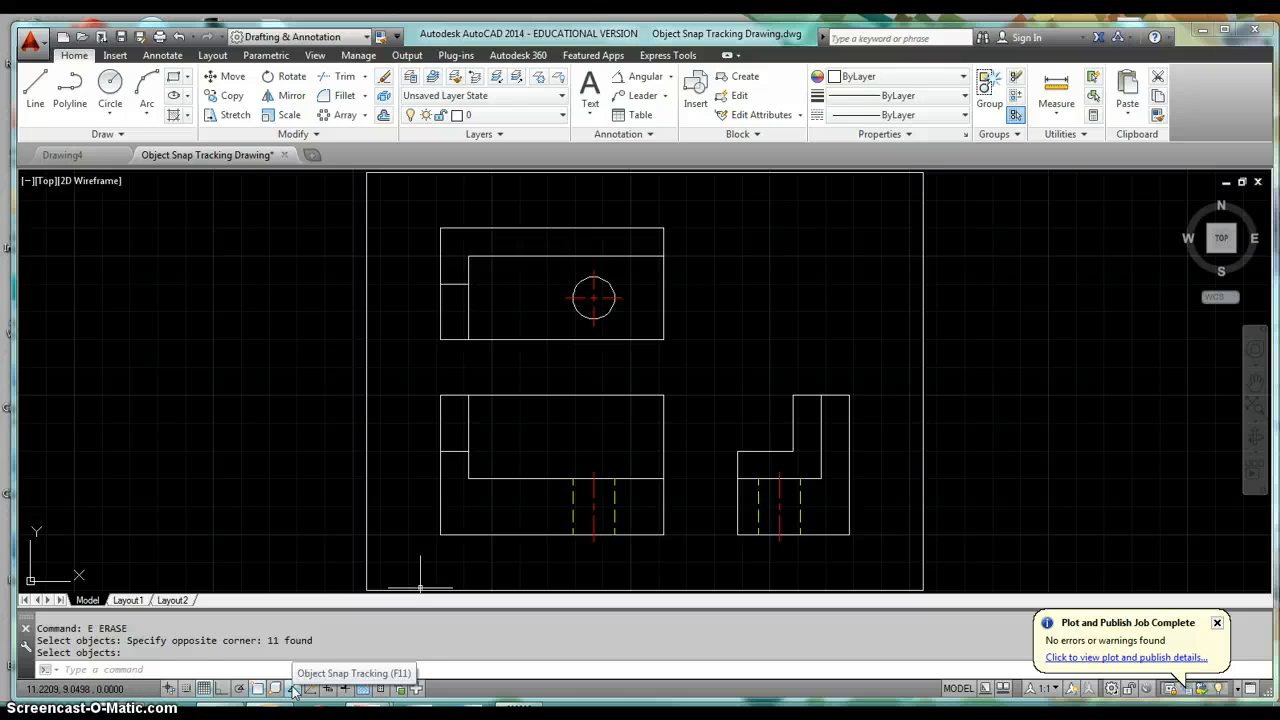
Toggle Object Snap Tracking off and back on.
left_click(294, 689)
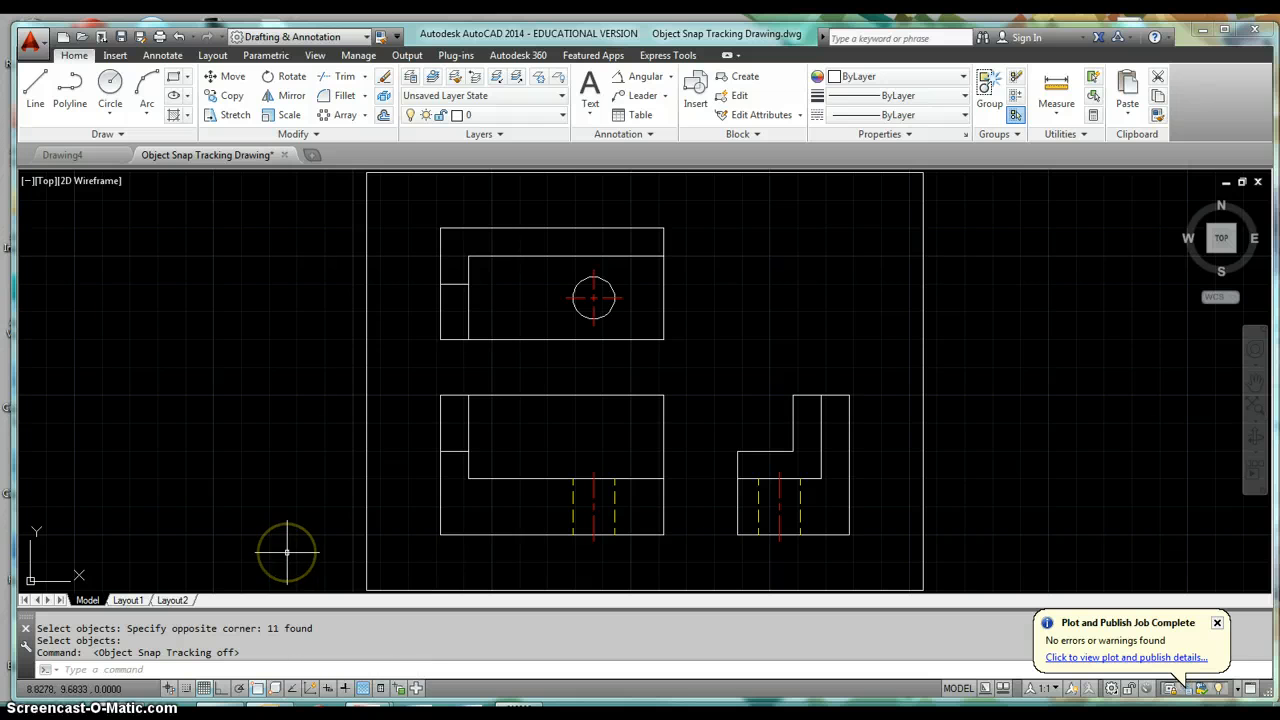
key("F11")
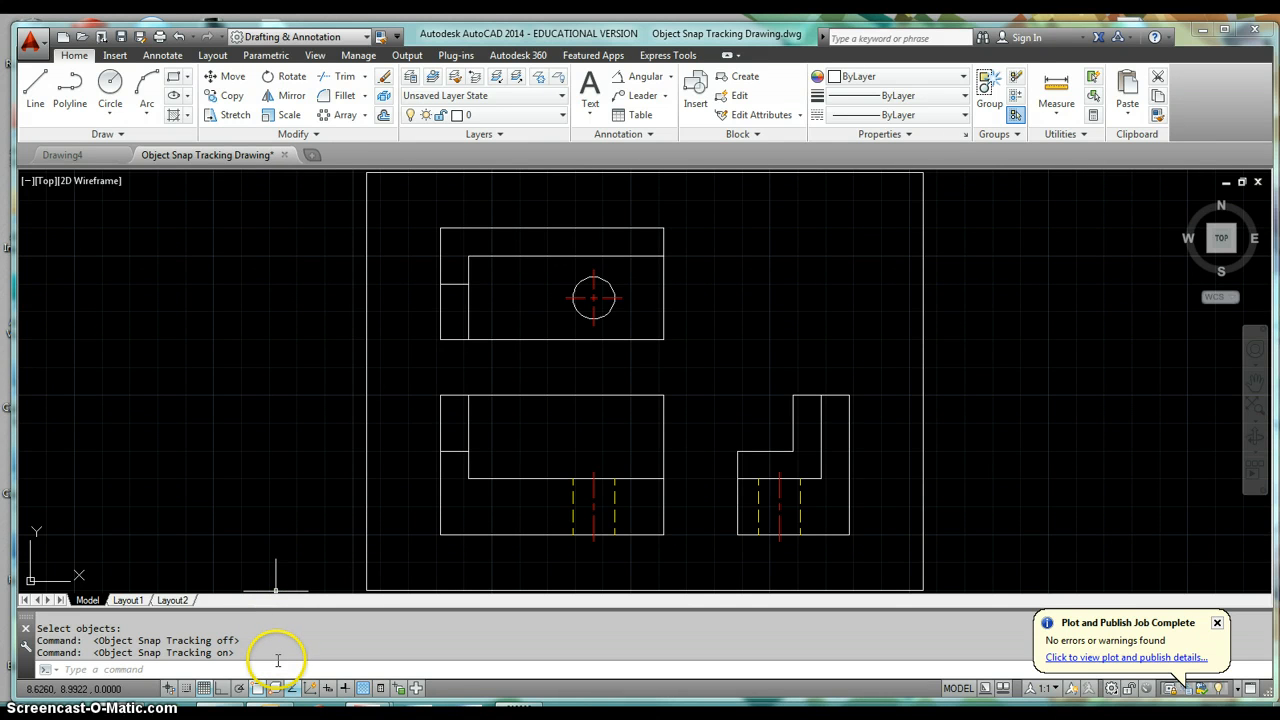
key("F11")
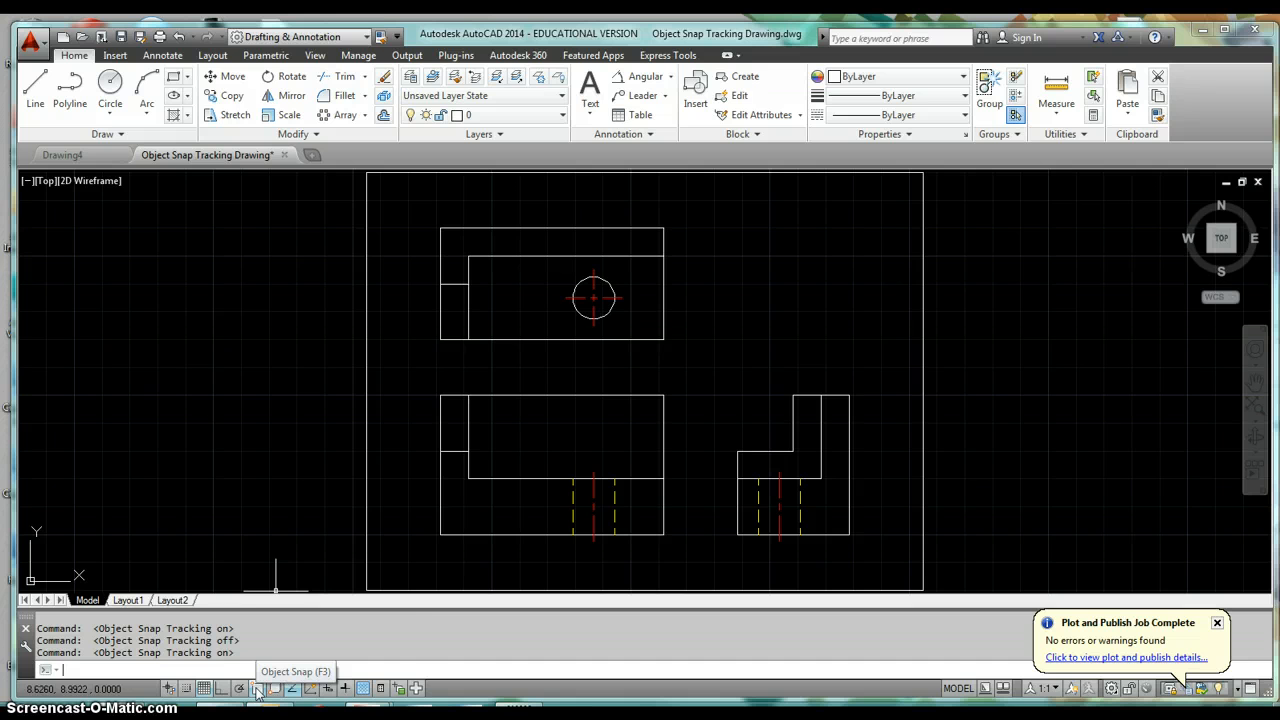
Review the active object snap modes and the tracking option in the drafting settings.
right_click(257, 689)
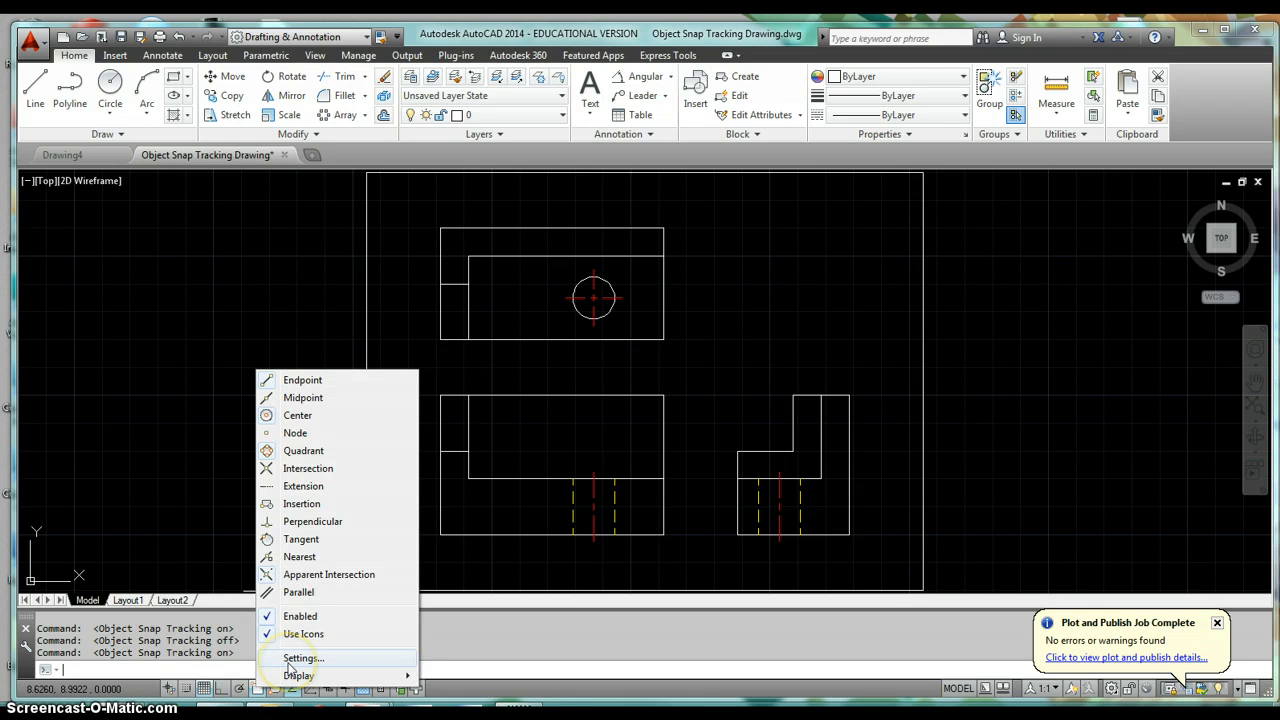
left_click(289, 666)
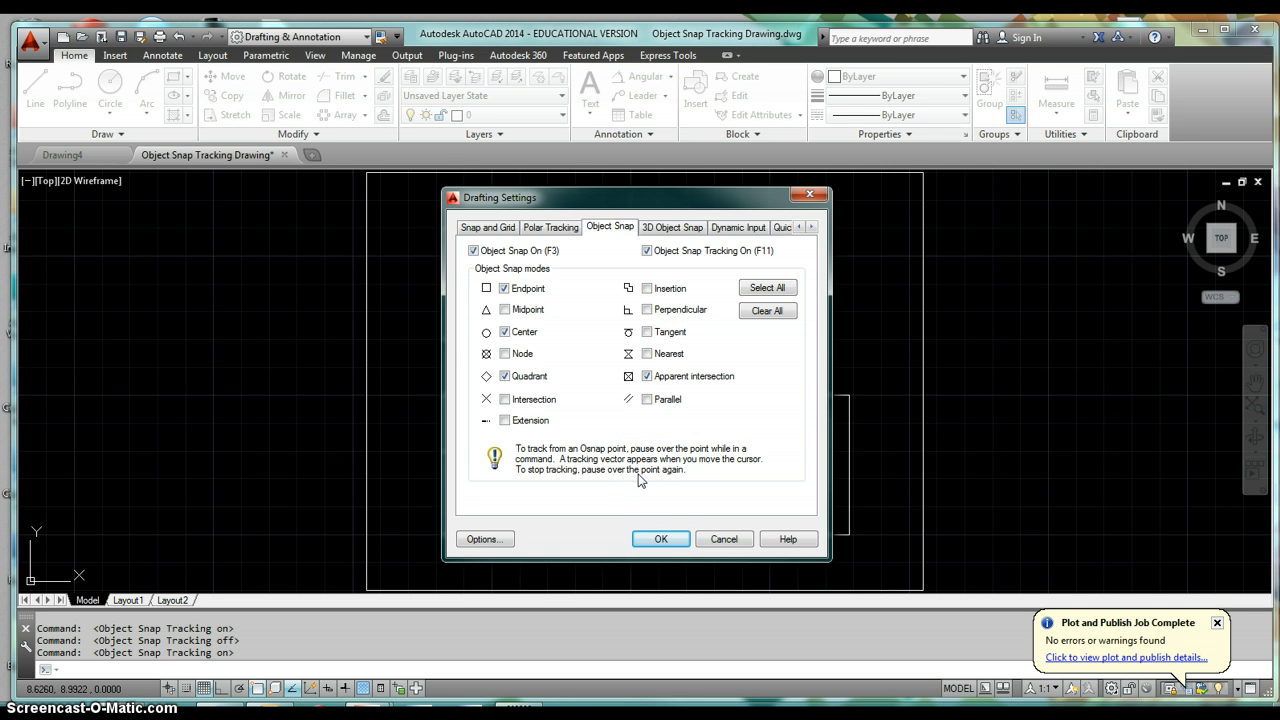
left_click(657, 538)
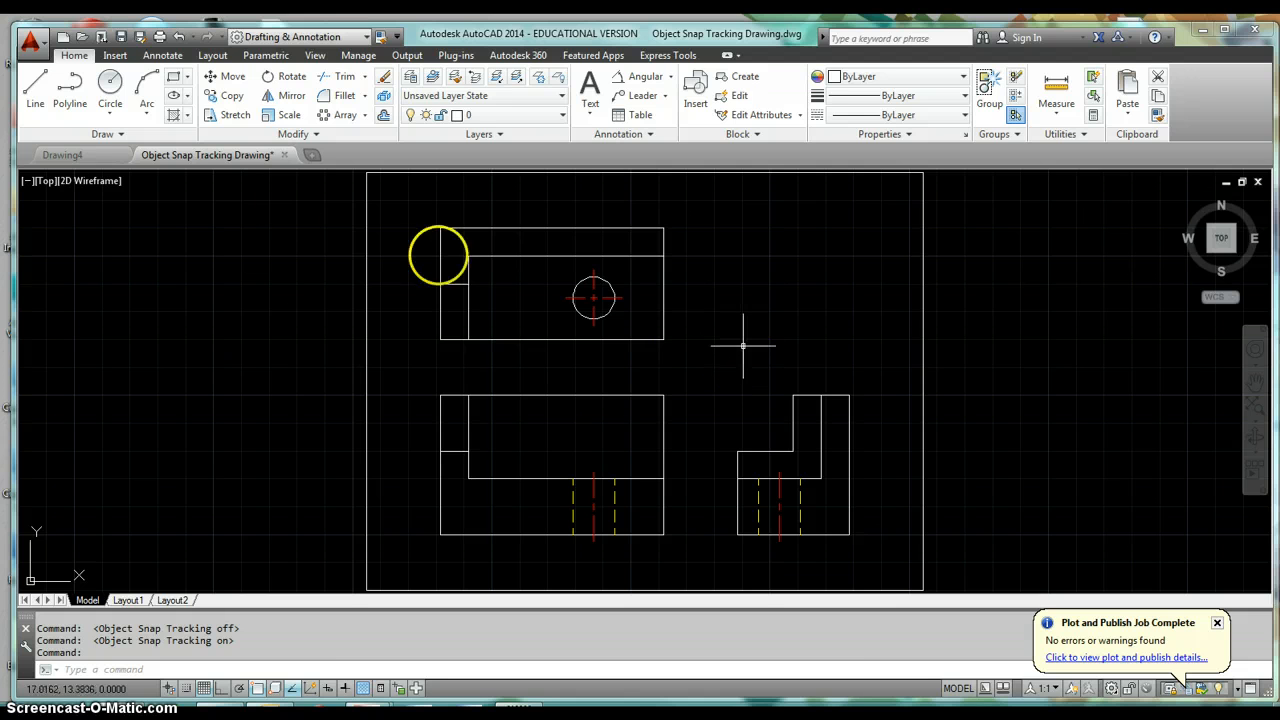
Draw the diagonal mitre line between tracked points aligning the top view's lower and upper edges with the side view's left and right edges.
left_click(35, 104)
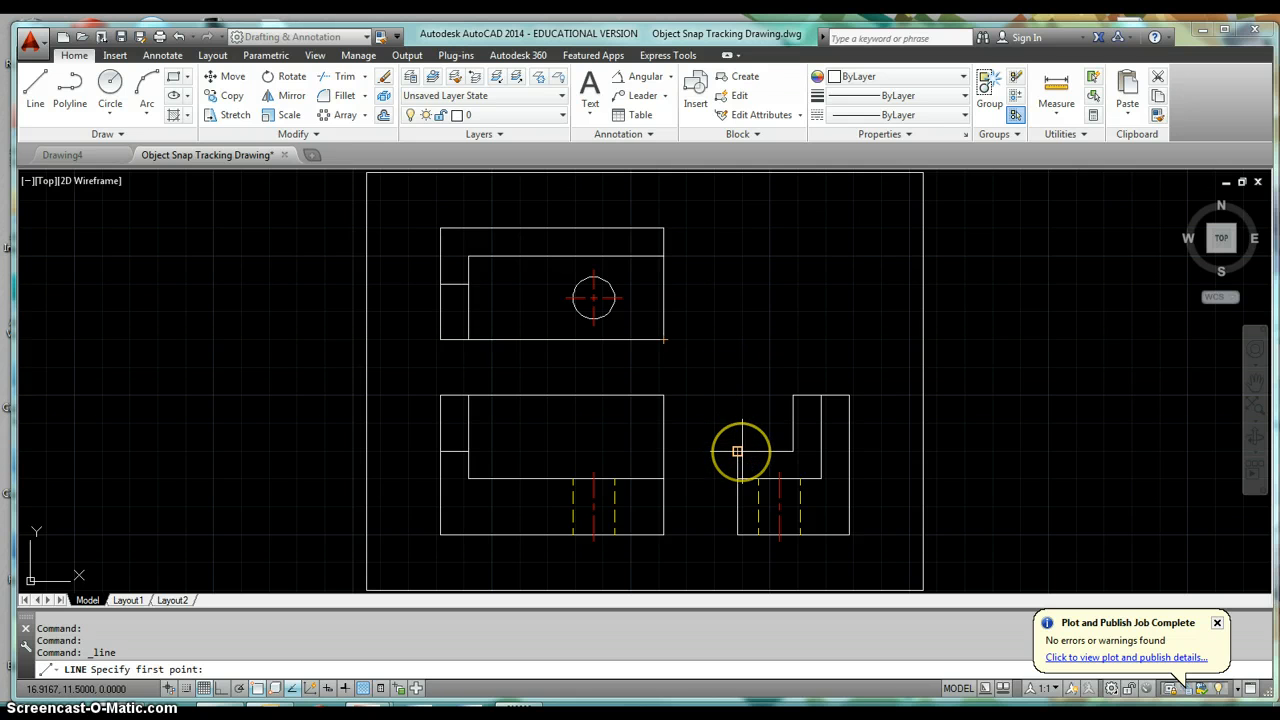
left_click(737, 340)
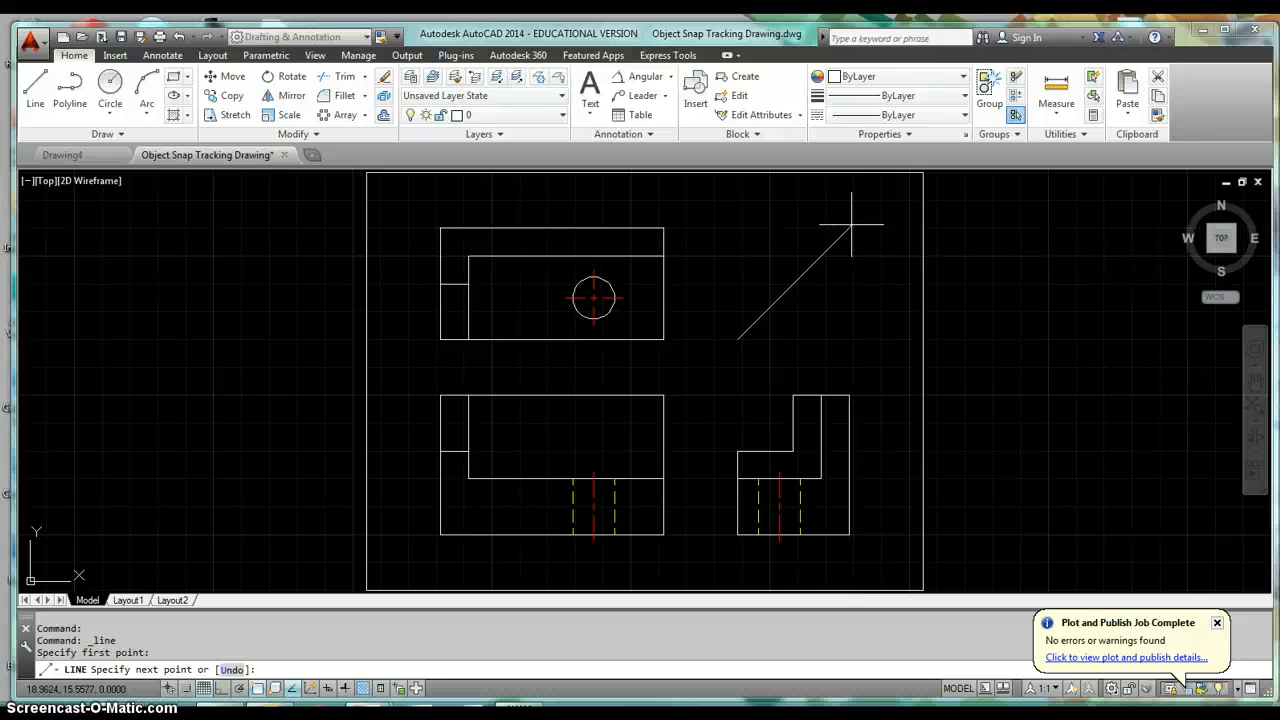
left_click(849, 229)
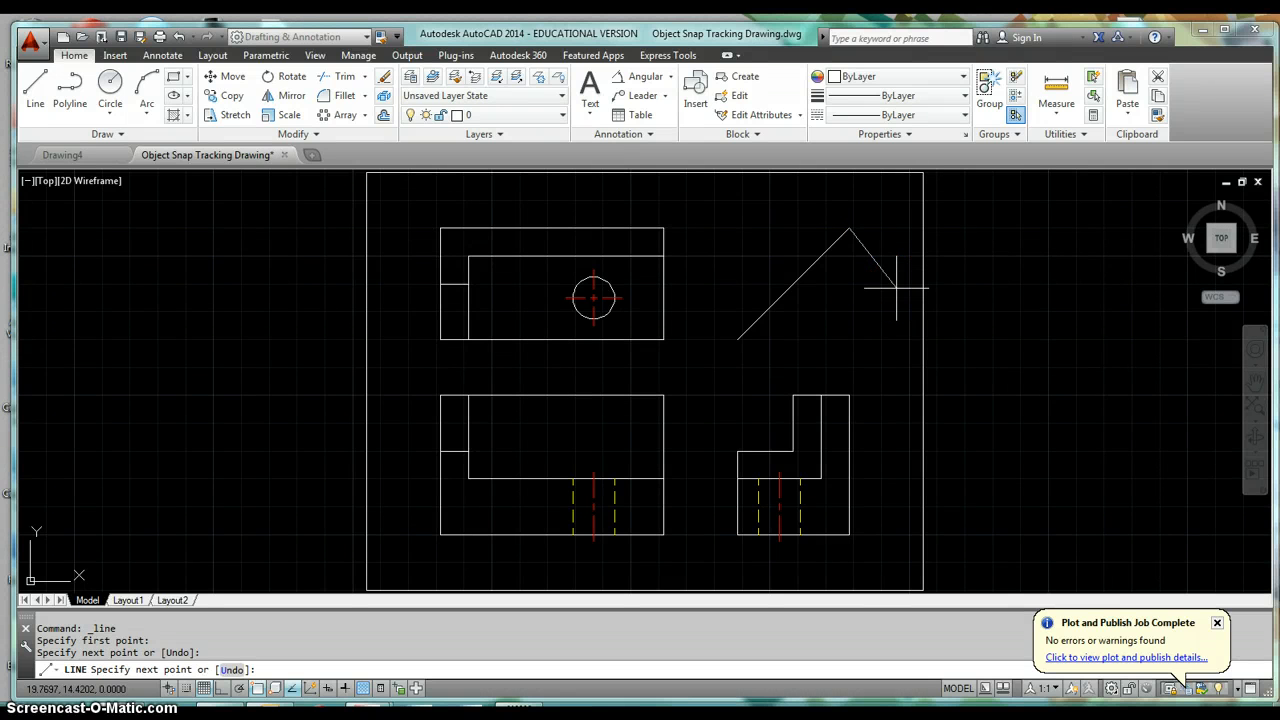
key("Escape")
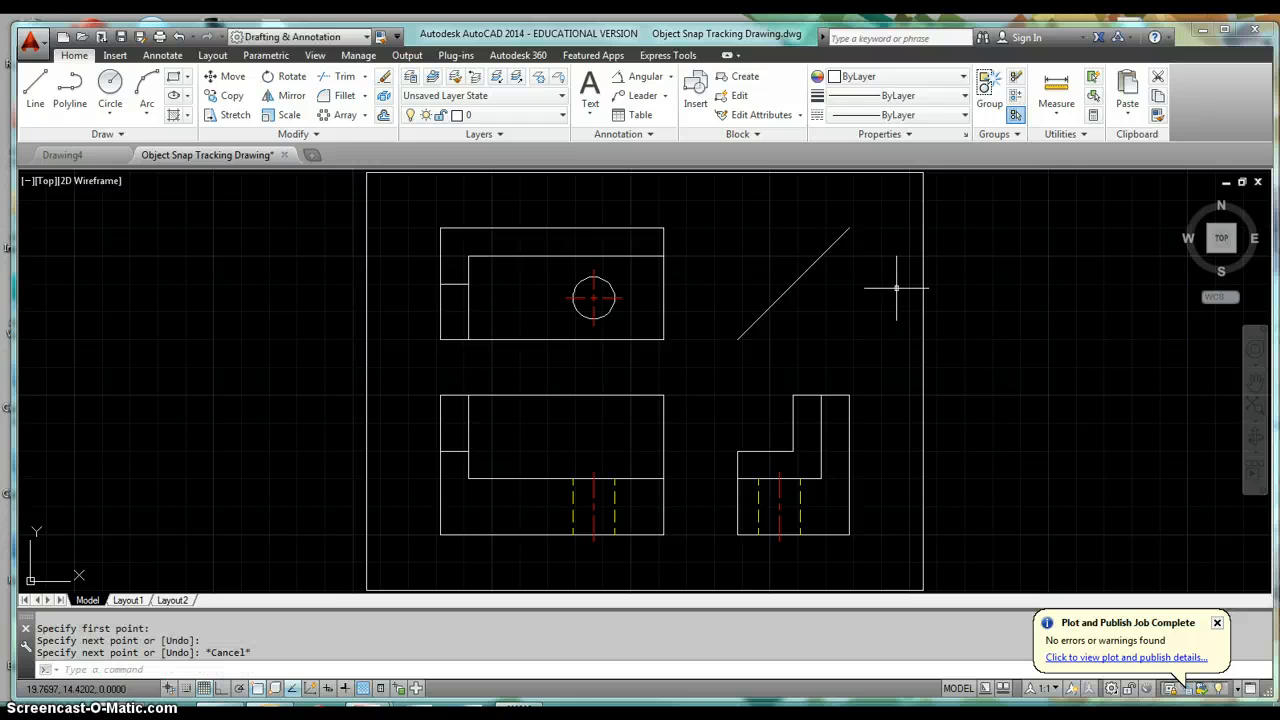
Measure the angle between the mitre line and the top view's lower edge.
left_click(1055, 116)
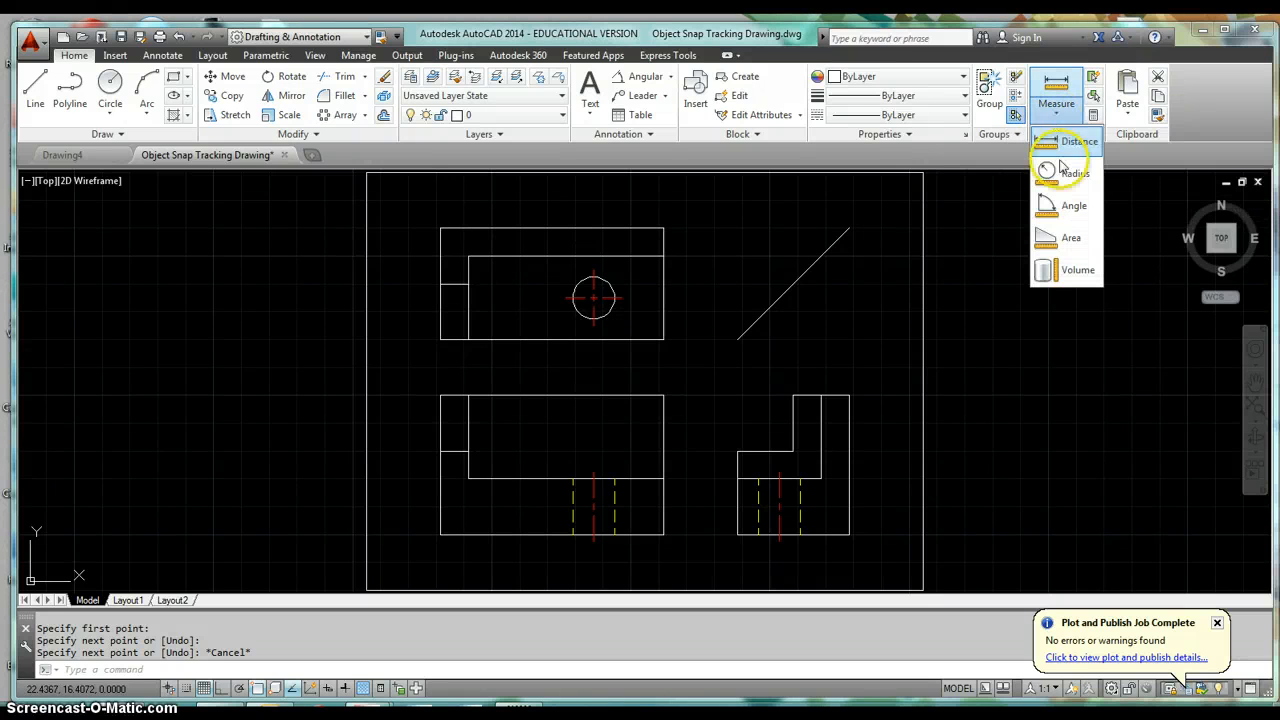
left_click(1063, 214)
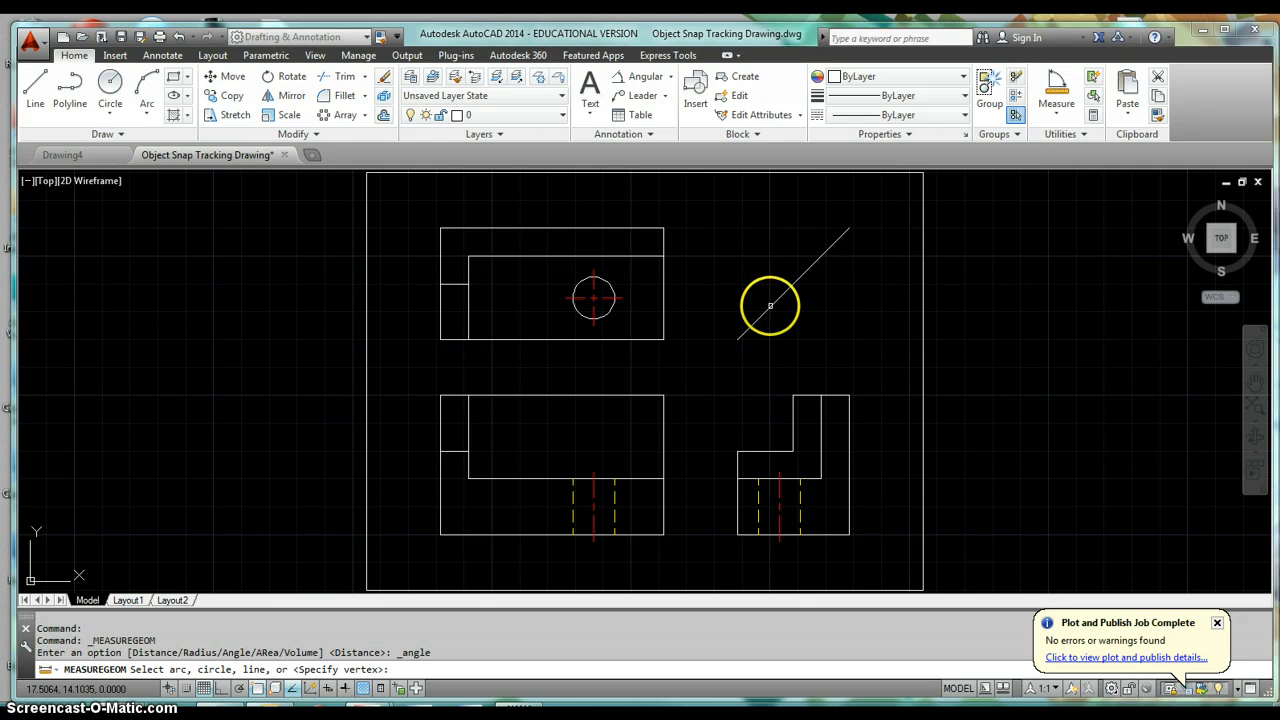
left_click(770, 305)
left_click(766, 309)
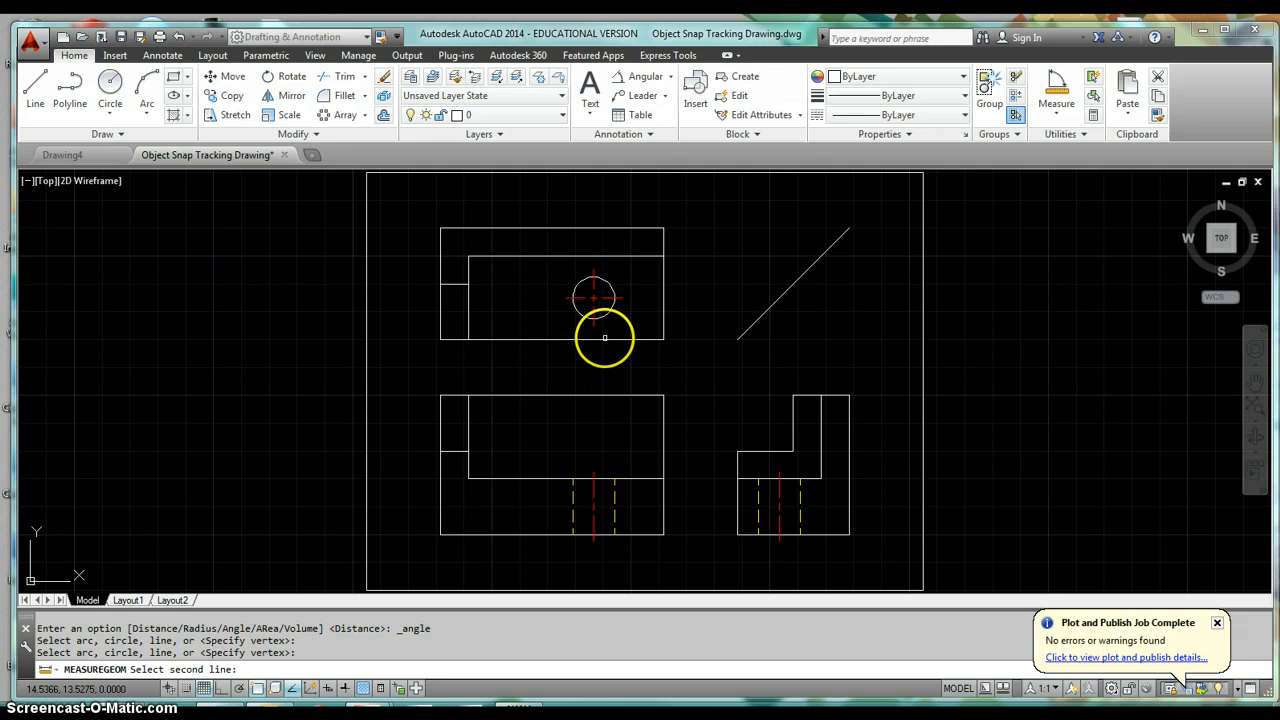
left_click(604, 338)
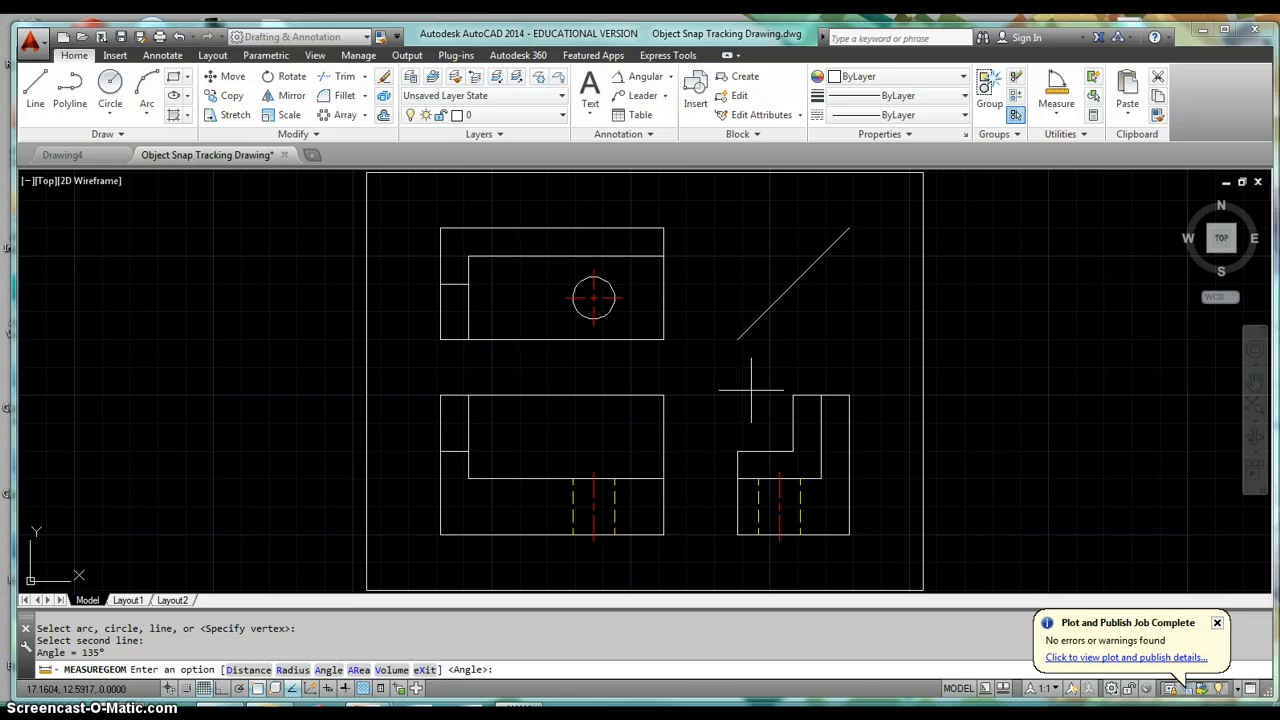
key("Escape")
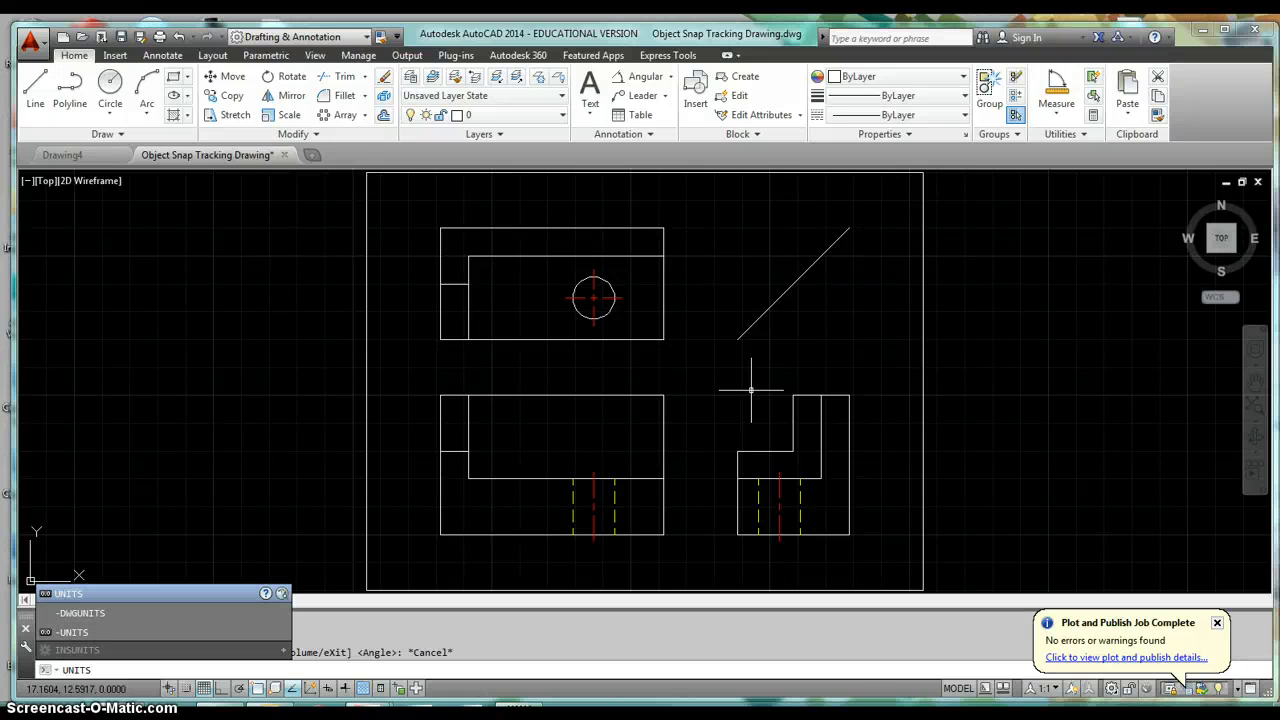
Set both the angle and length precision of the drawing units to eight decimal places (0.00000000).
key("Return")
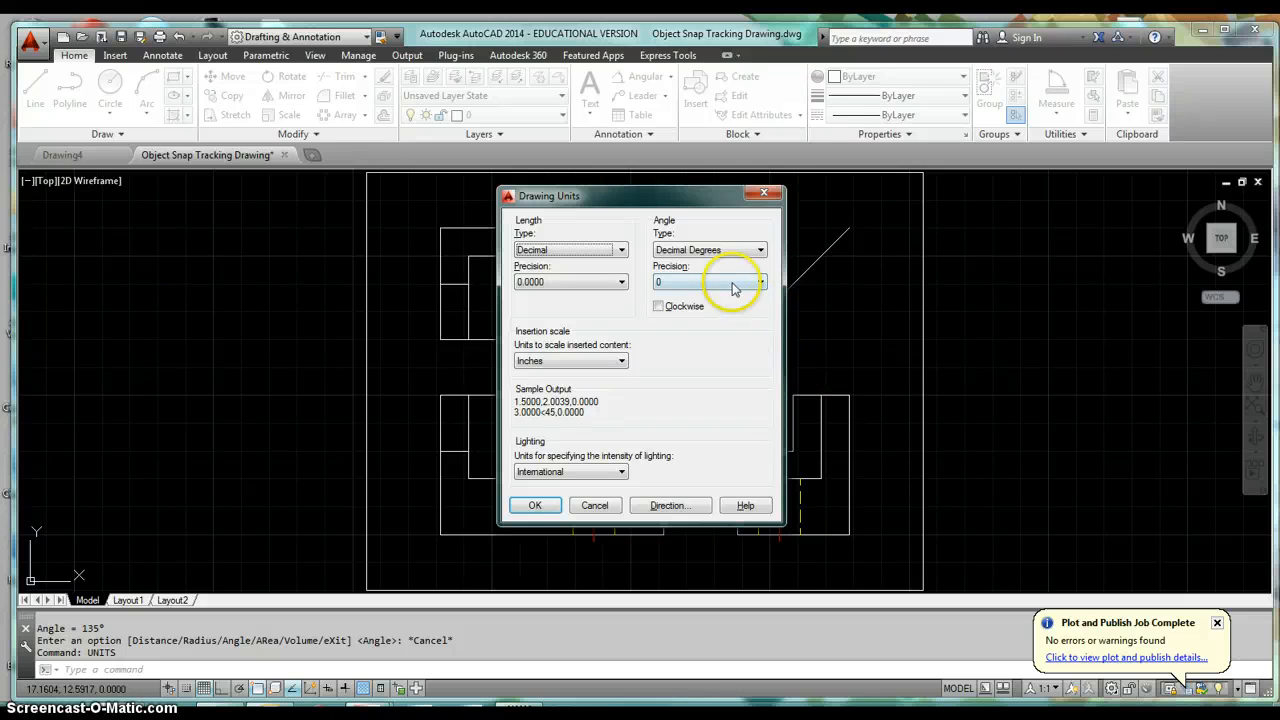
left_click(732, 285)
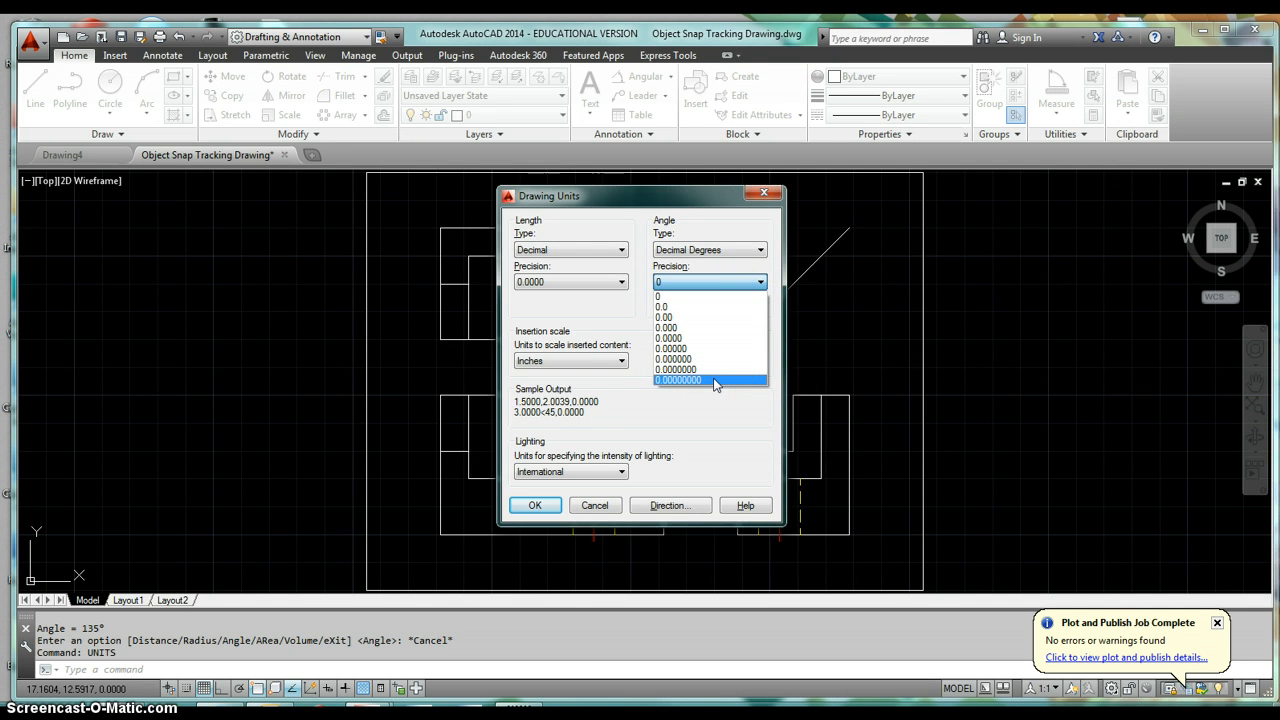
left_click(716, 381)
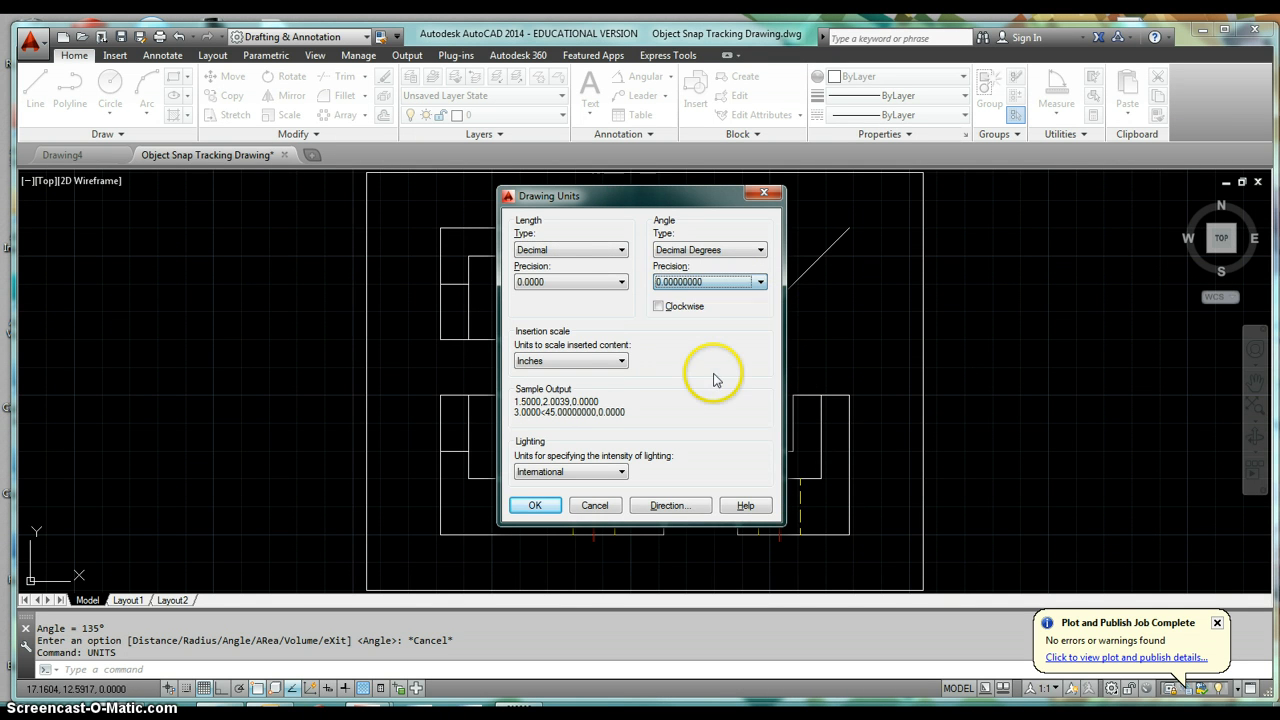
left_click(571, 283)
left_click(561, 381)
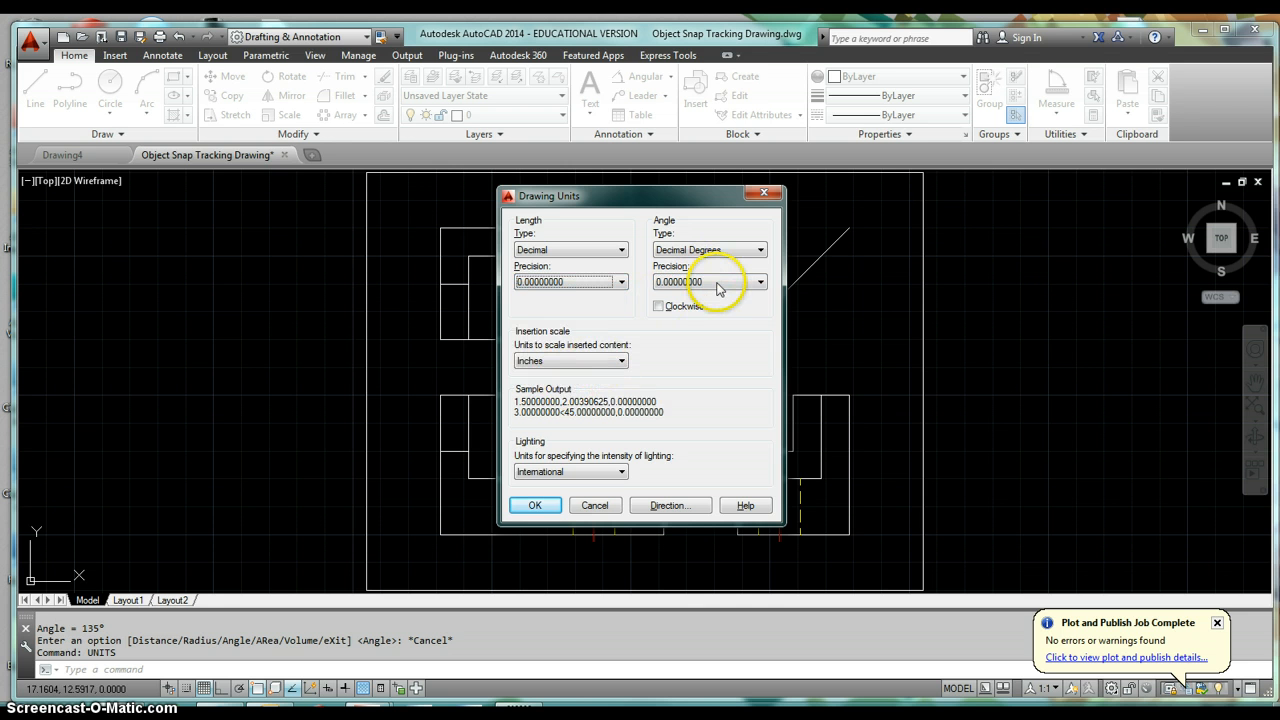
left_click(537, 506)
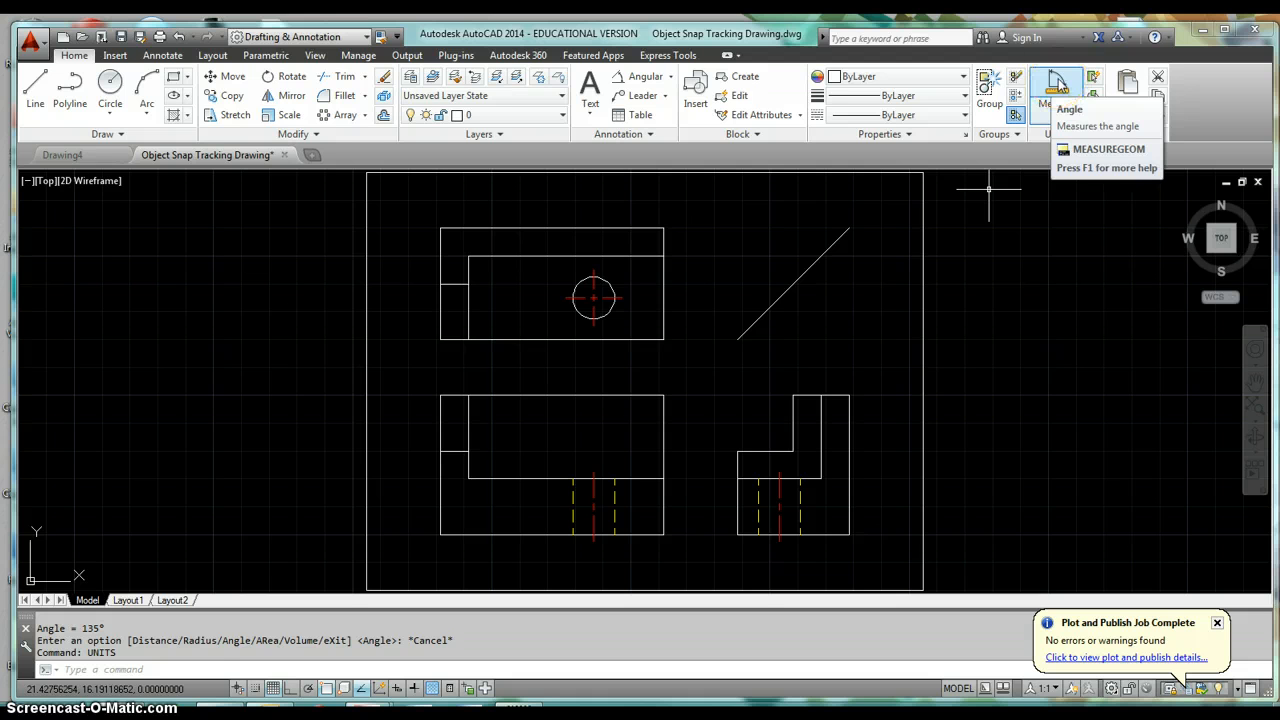
Measure the angle between the mitre line and the top view's lower edge again at the higher precision.
left_click(1058, 86)
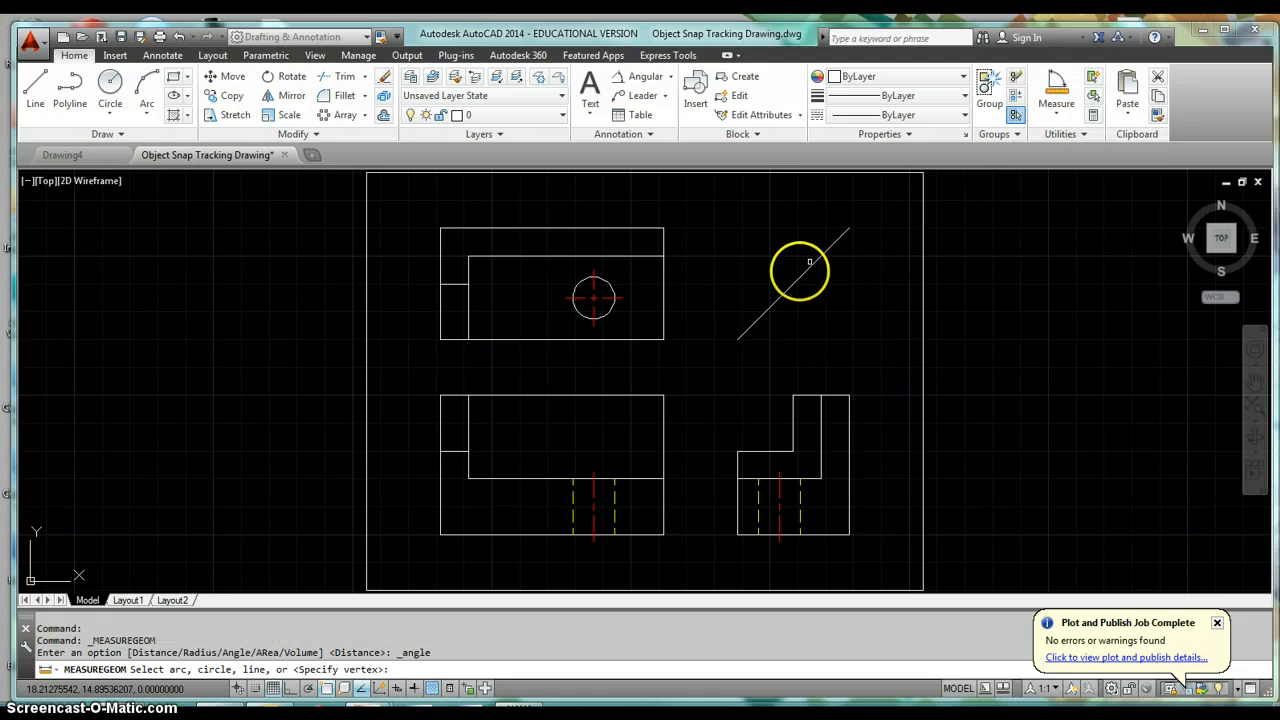
left_click(792, 279)
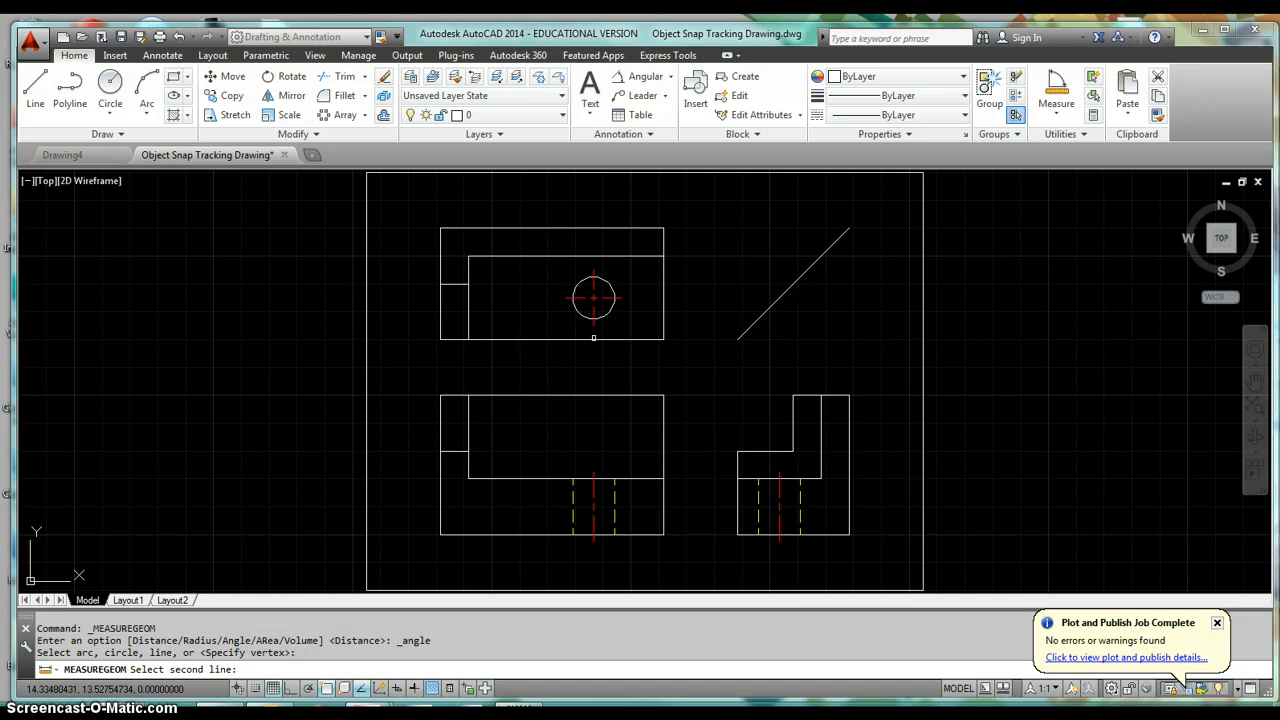
left_click(593, 338)
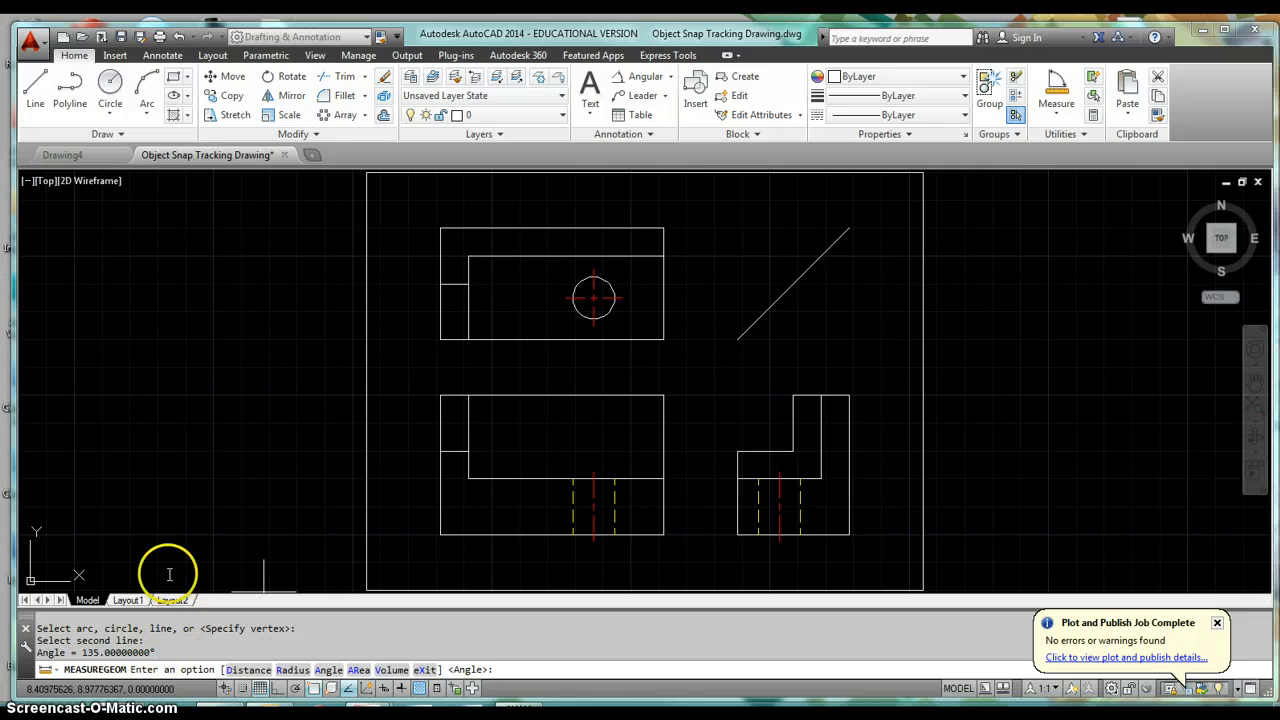
Draw a projection line from just beyond the top view's lower-right corner to the mitre line's lower end and down to just above the side view.
left_click(36, 104)
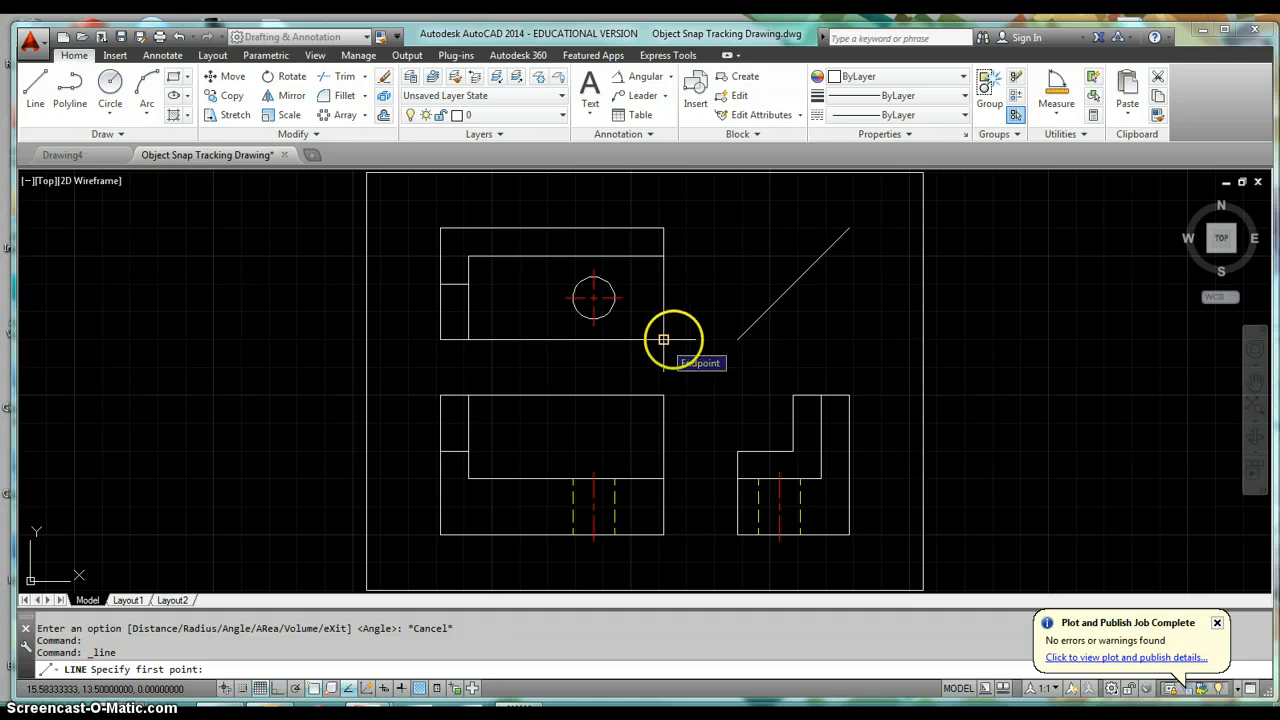
left_click(681, 339)
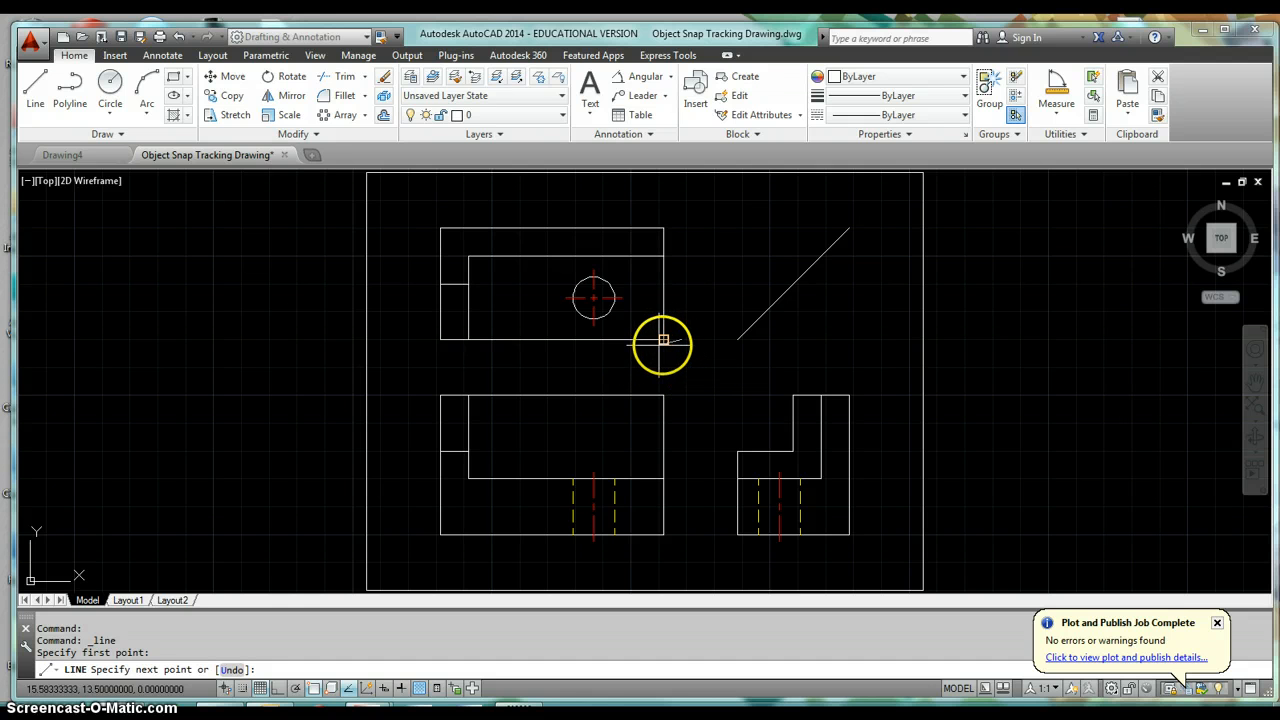
left_click(737, 340)
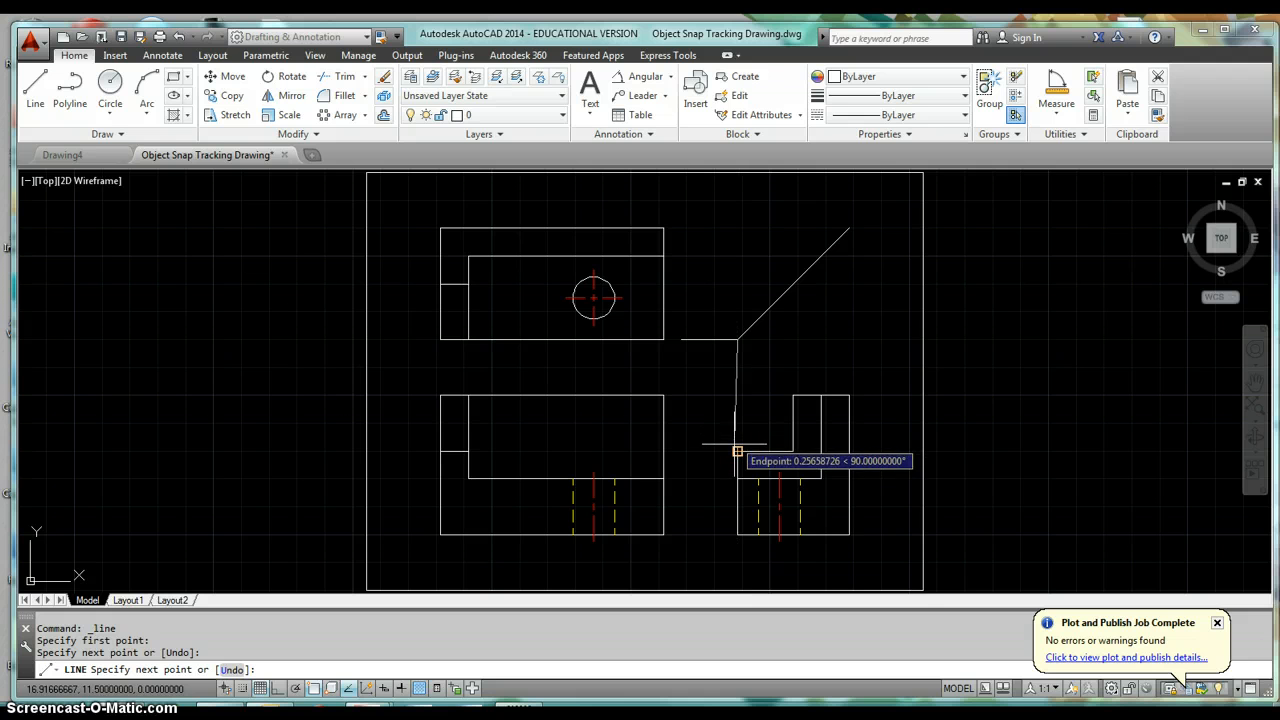
left_click(737, 447)
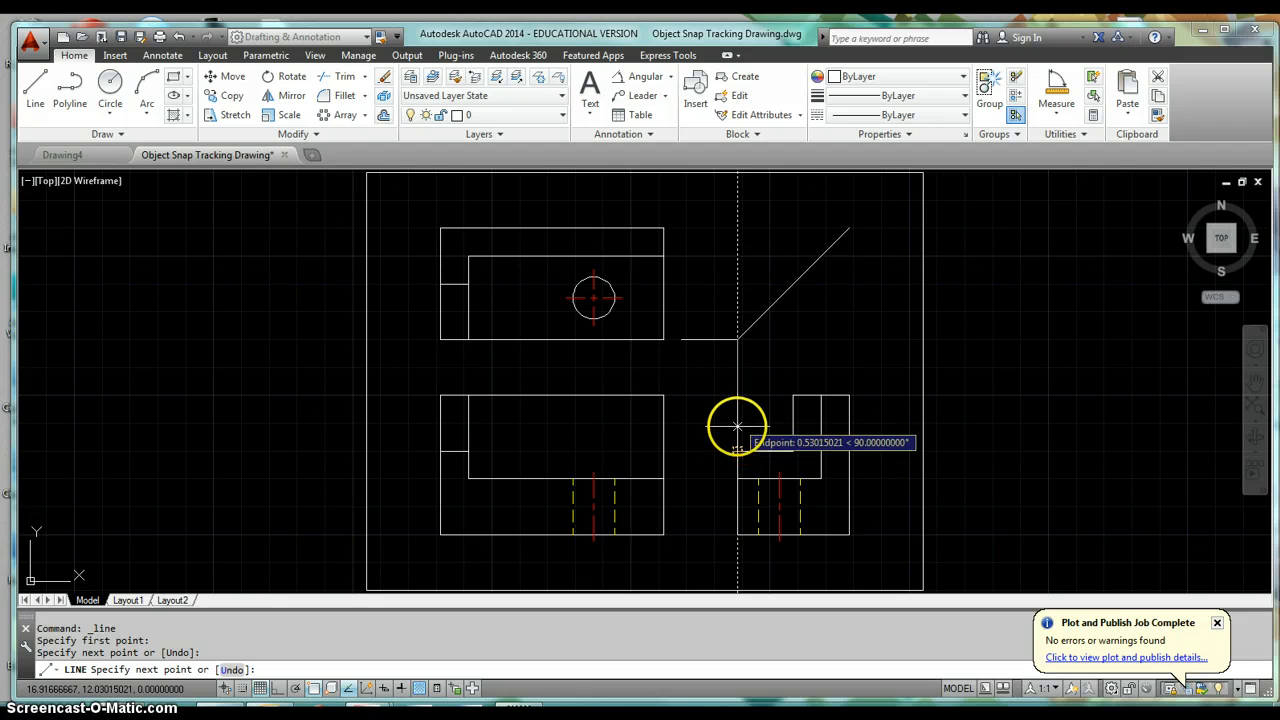
left_click(737, 428)
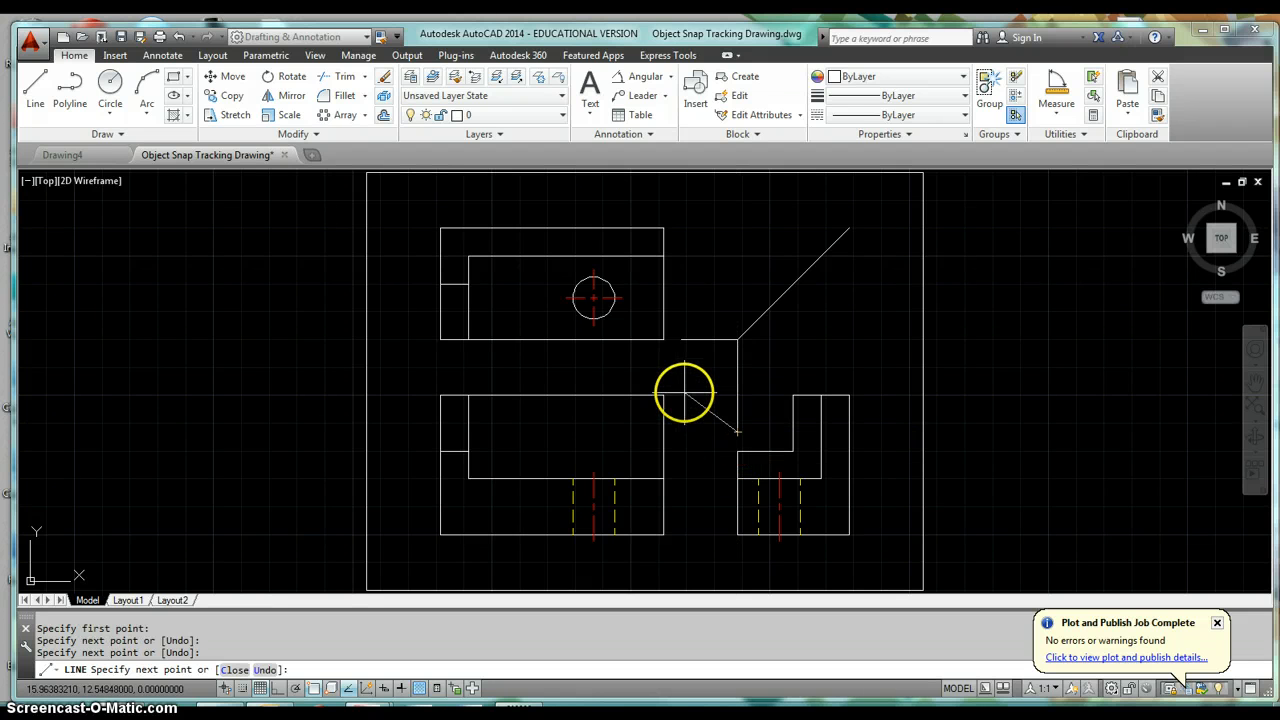
key("Escape")
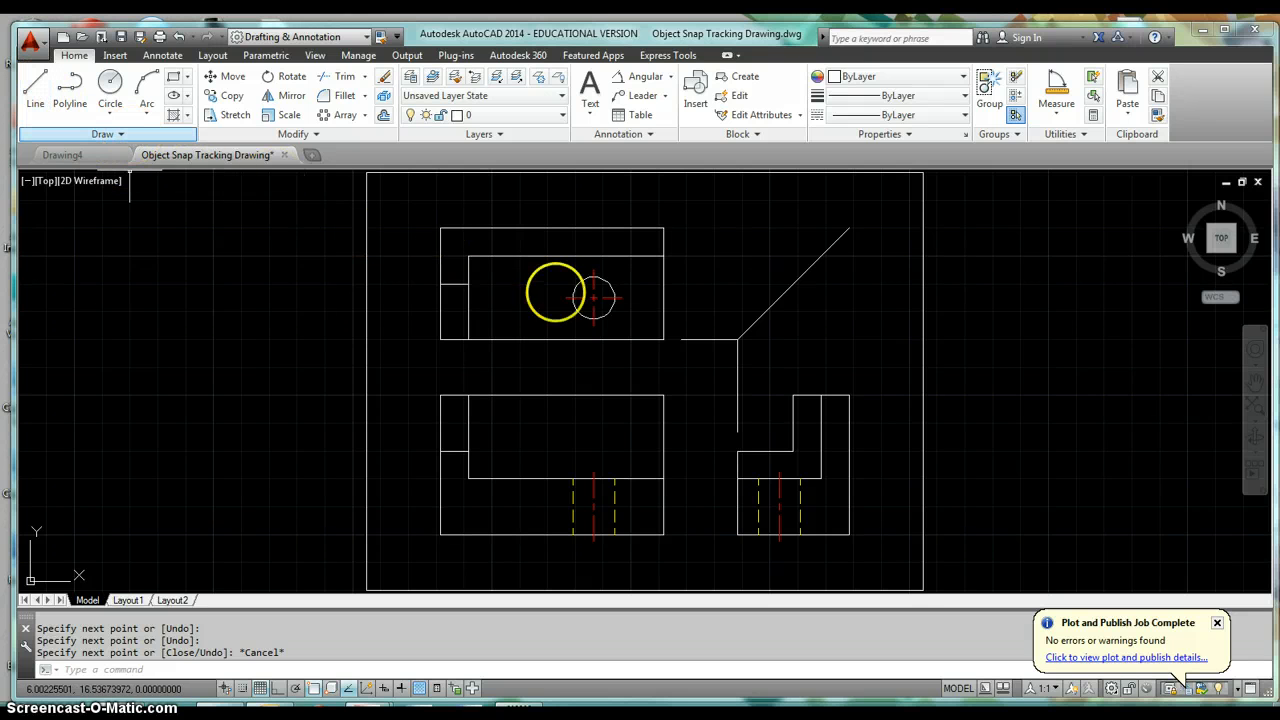
Draw a projection line level with the top view's short inner edge, from just beyond the view across to the mitre line and down to just above the side view.
key("space")
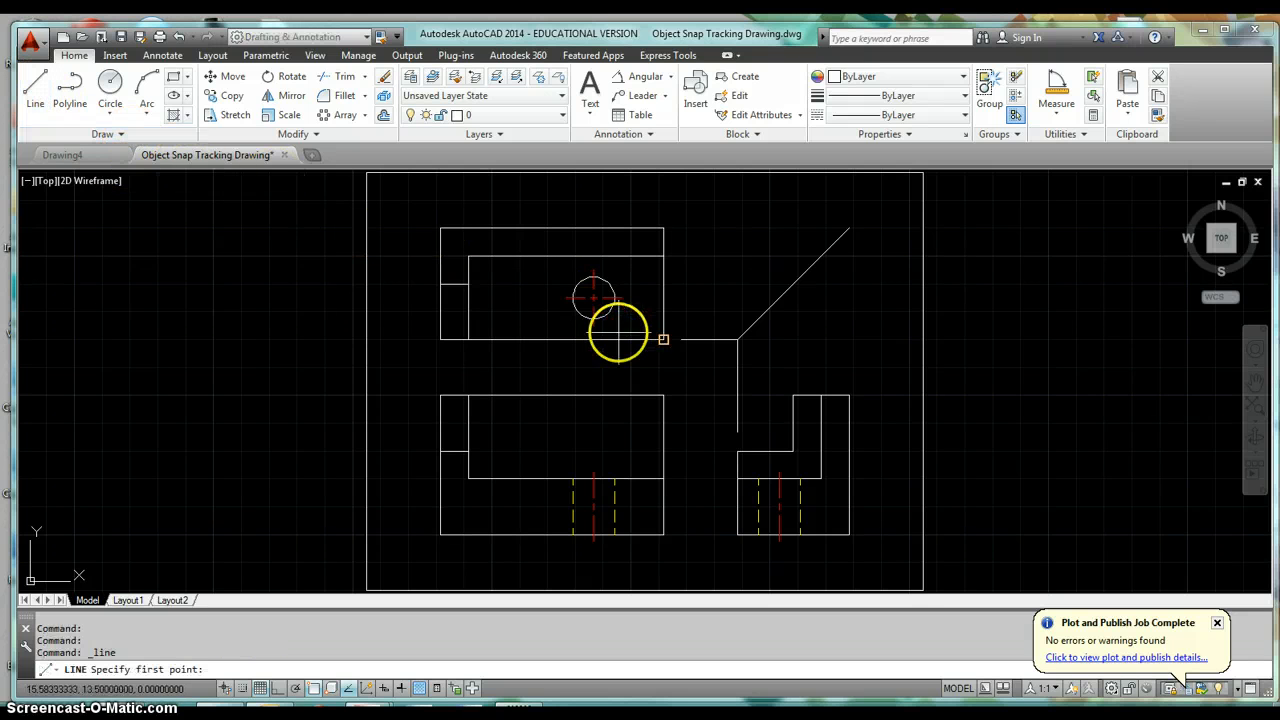
left_click(468, 284)
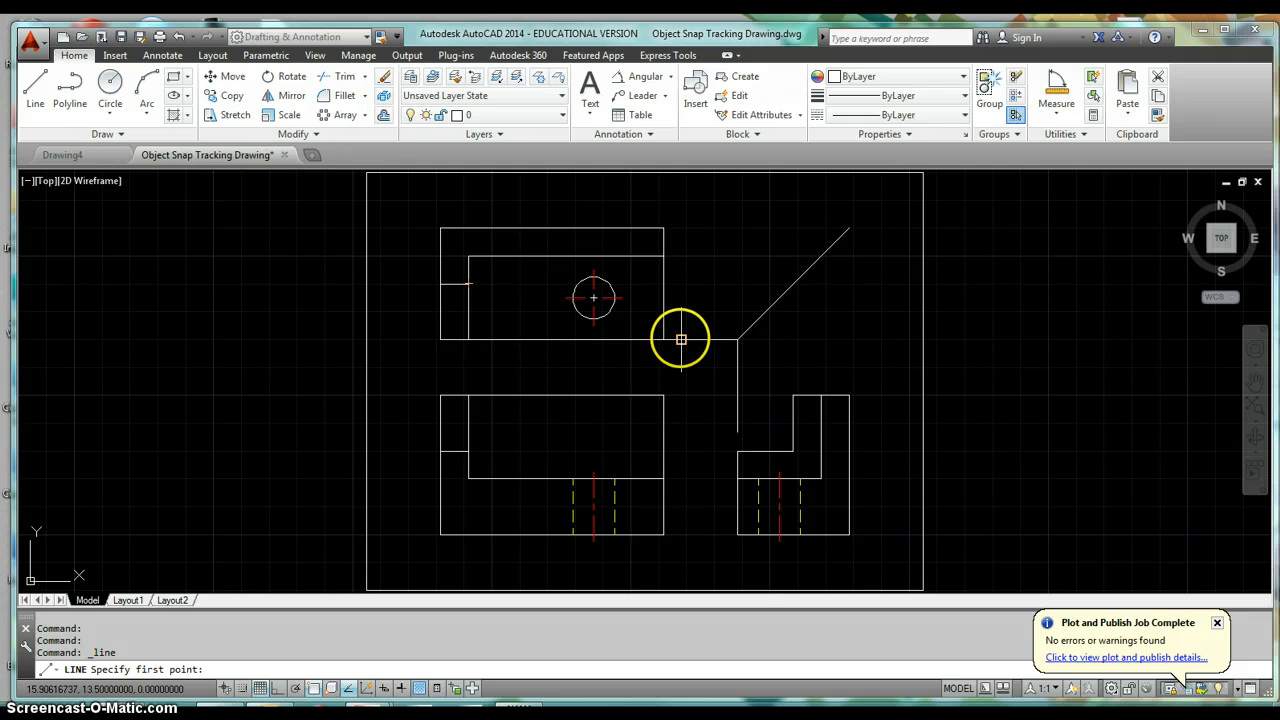
left_click(681, 283)
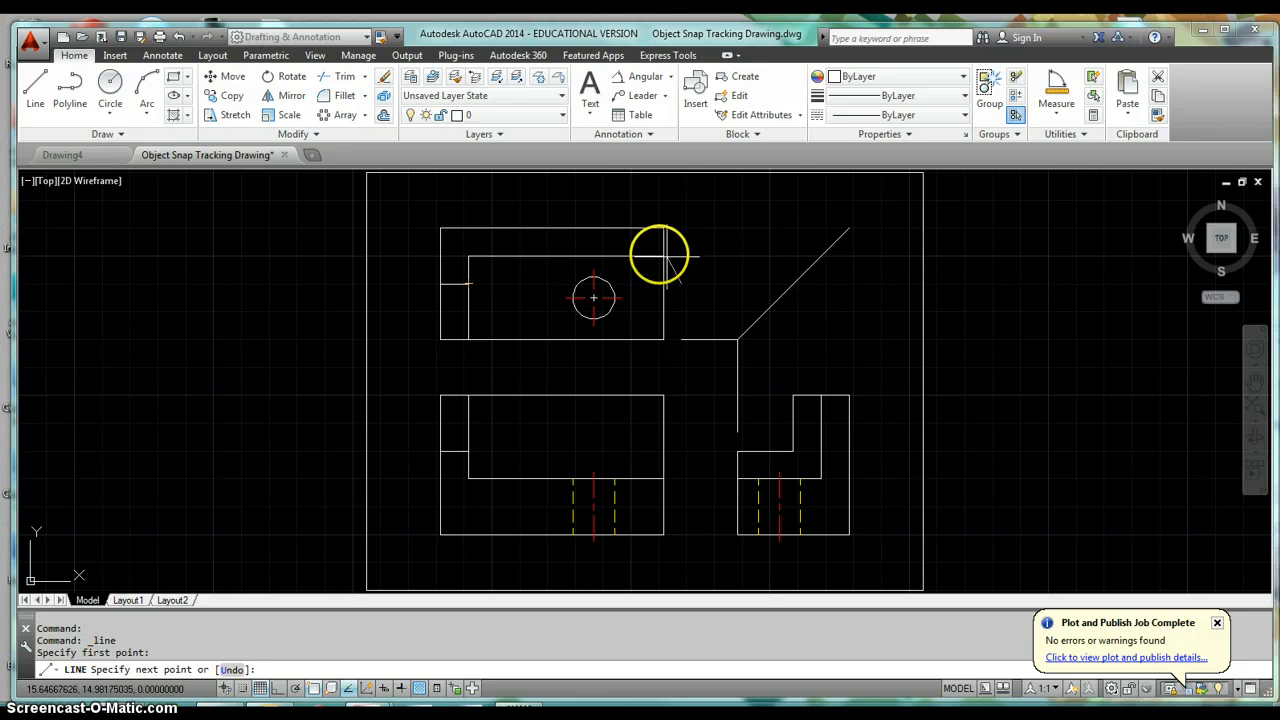
left_click(793, 284)
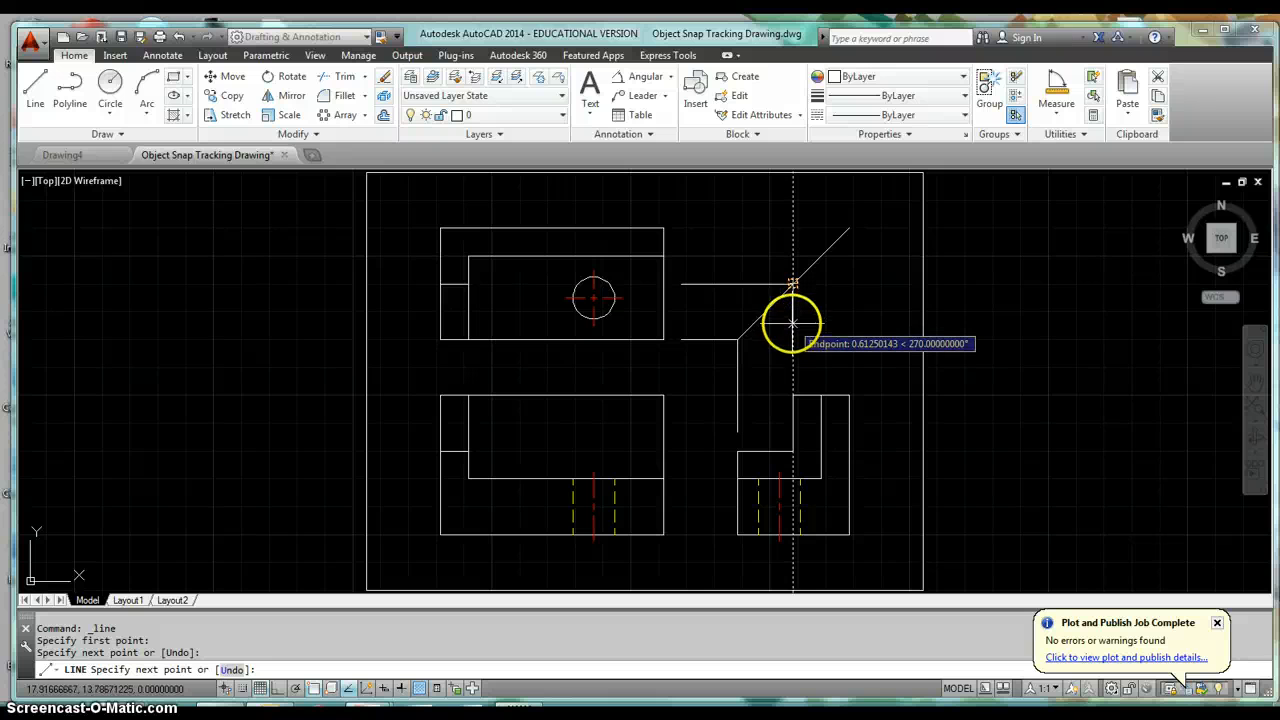
left_click(793, 374)
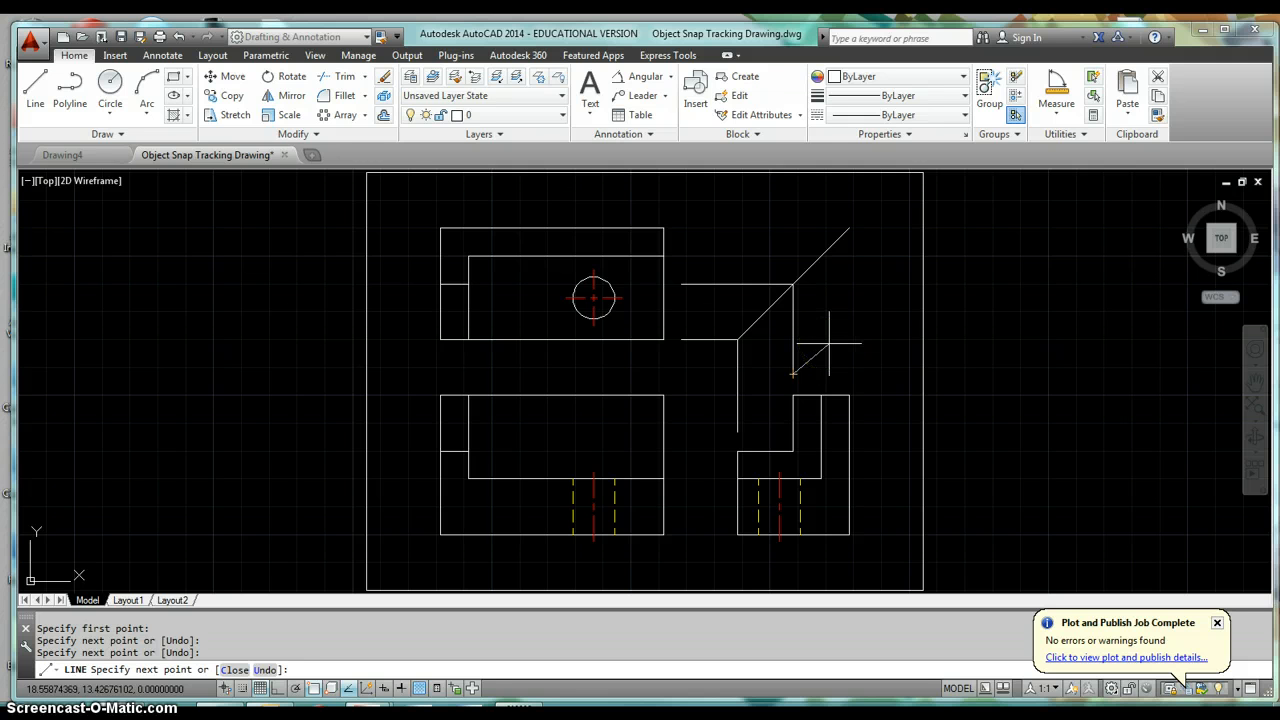
key("Escape")
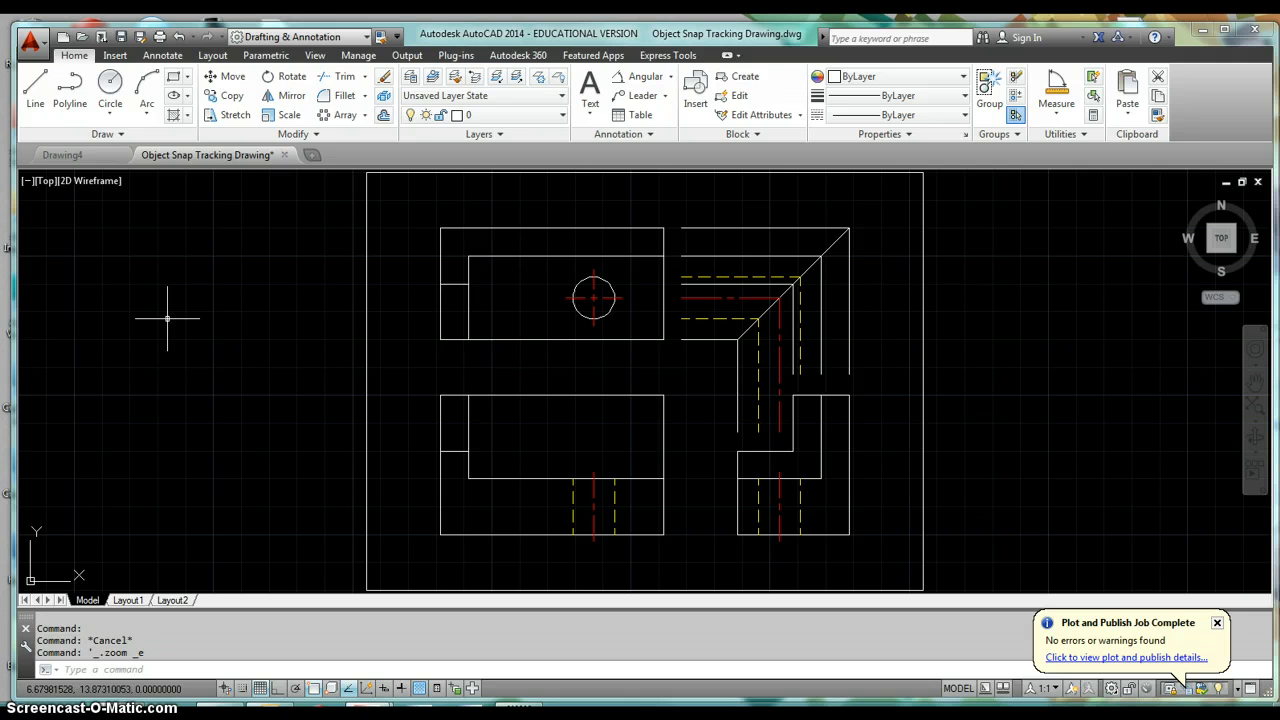
Draw a short trial line from a point tracked directly below the top view's lower-left corner and erase it.
left_click(36, 88)
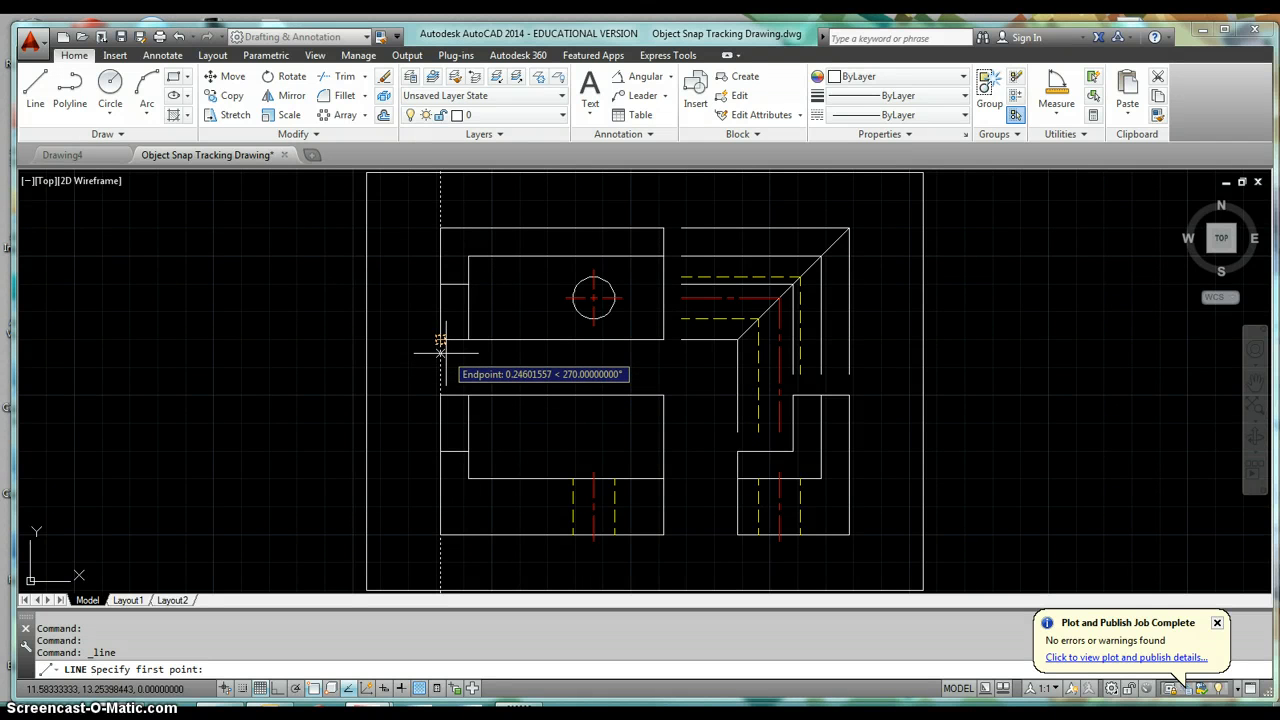
left_click(441, 352)
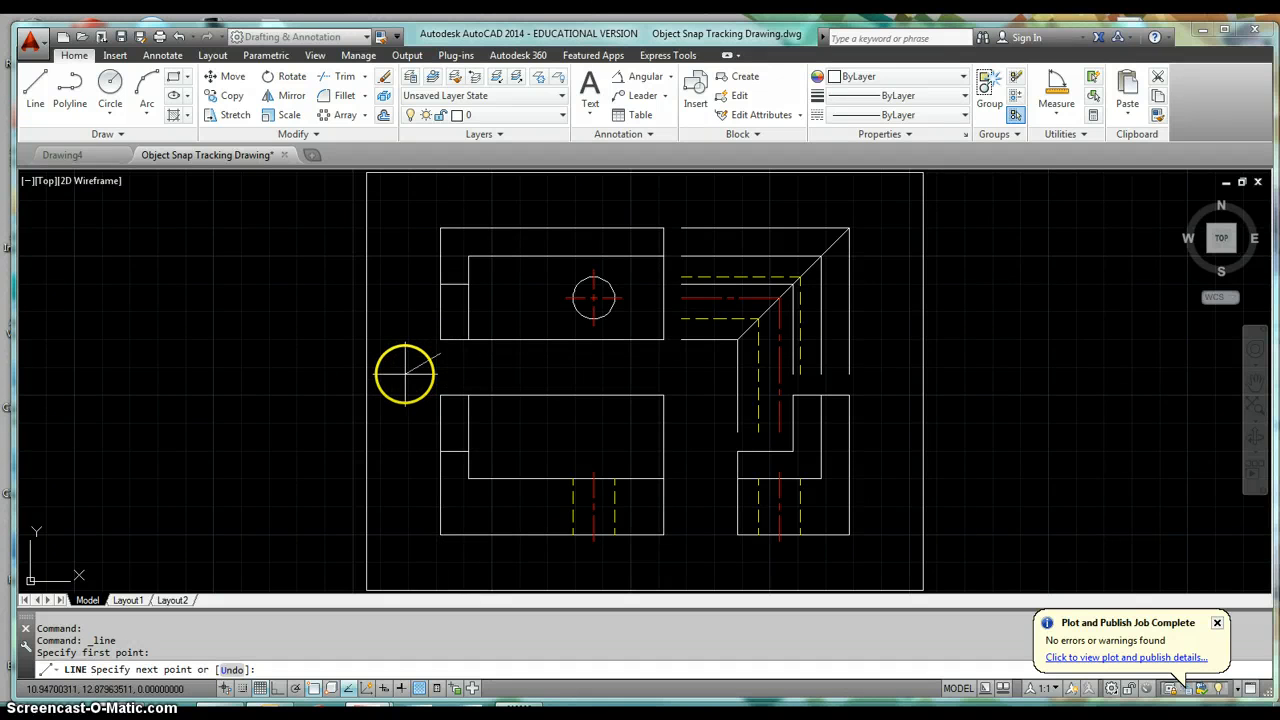
key("Escape")
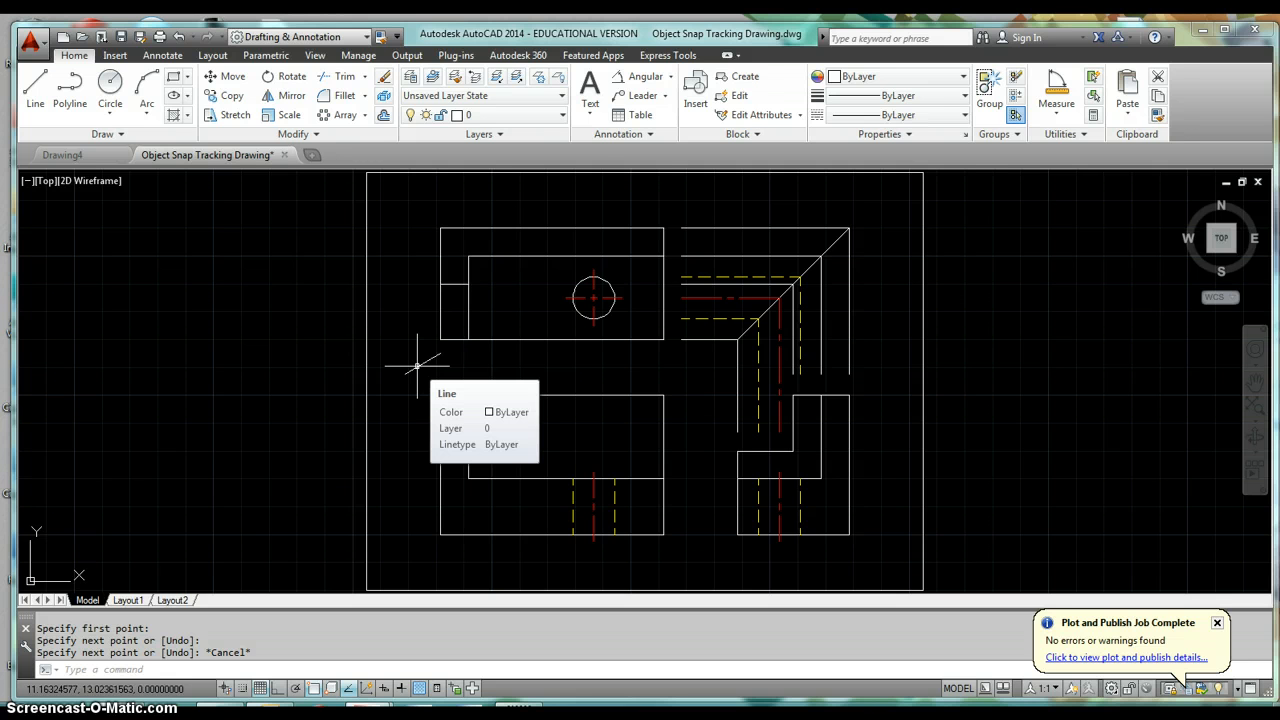
left_click(418, 366)
key("Delete")
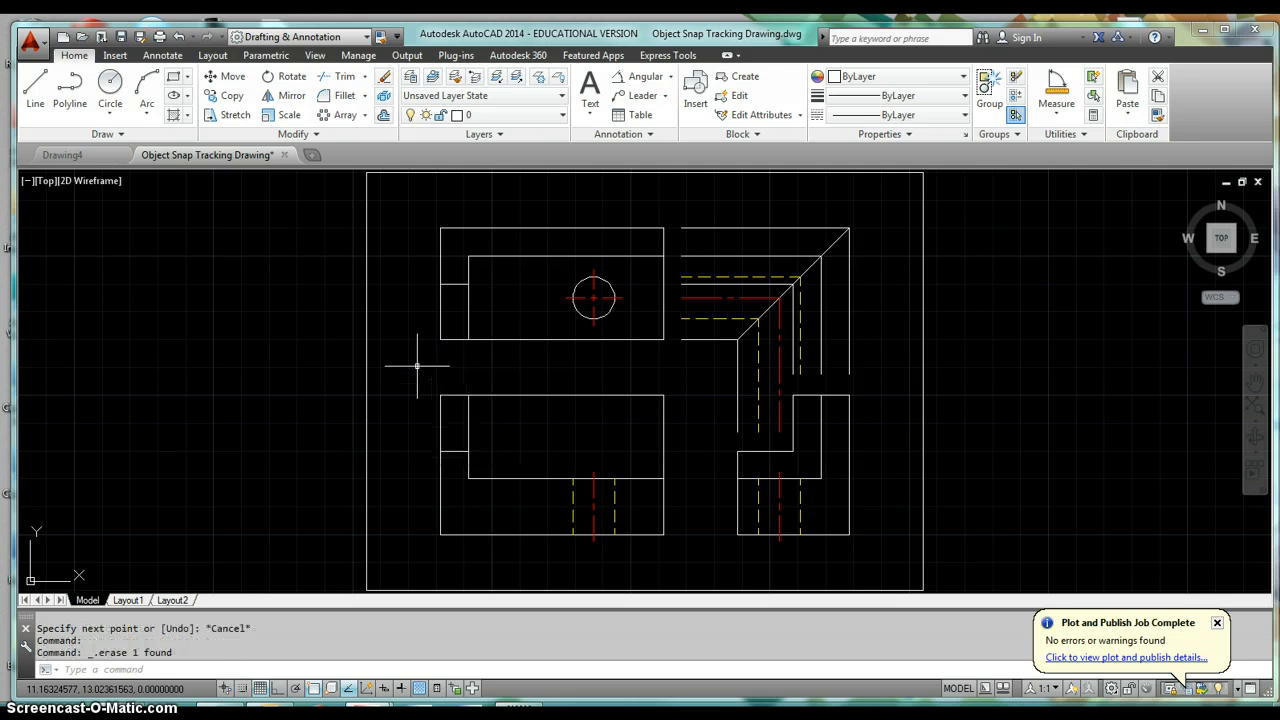
Start another line below the top view's lower-left corner and turn object snap tracking off during the command.
left_click(35, 88)
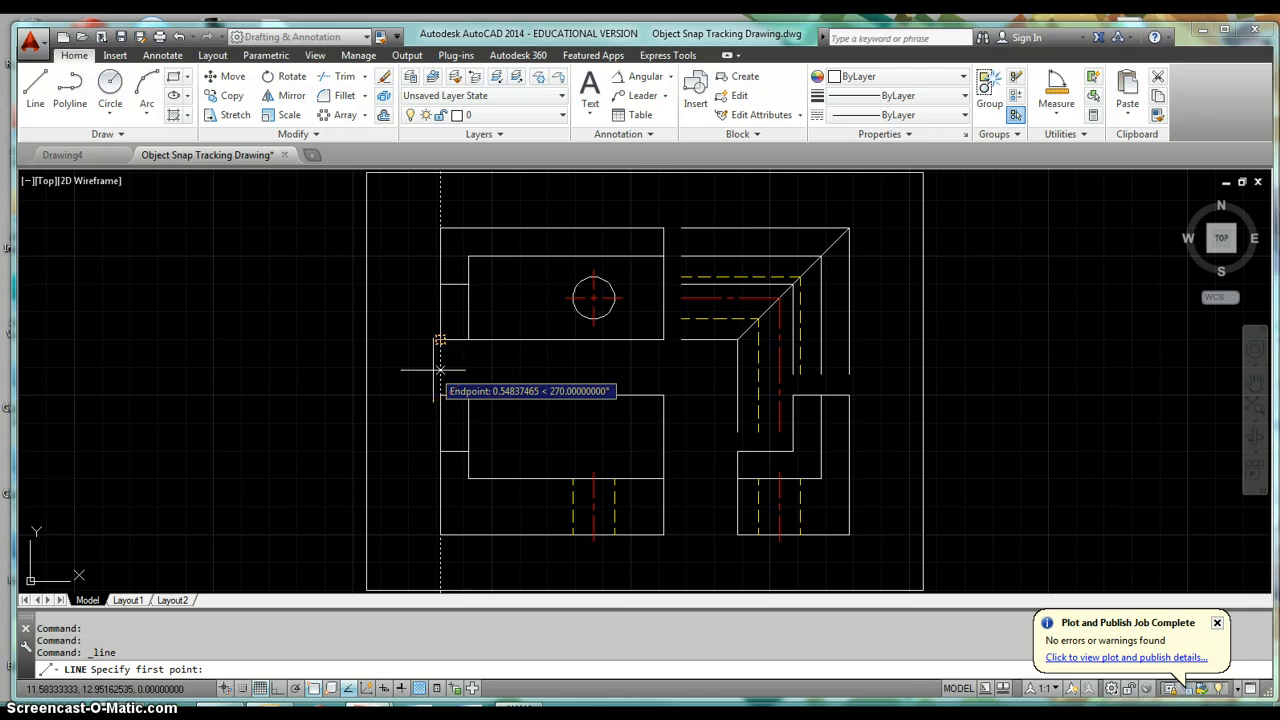
key("F11")
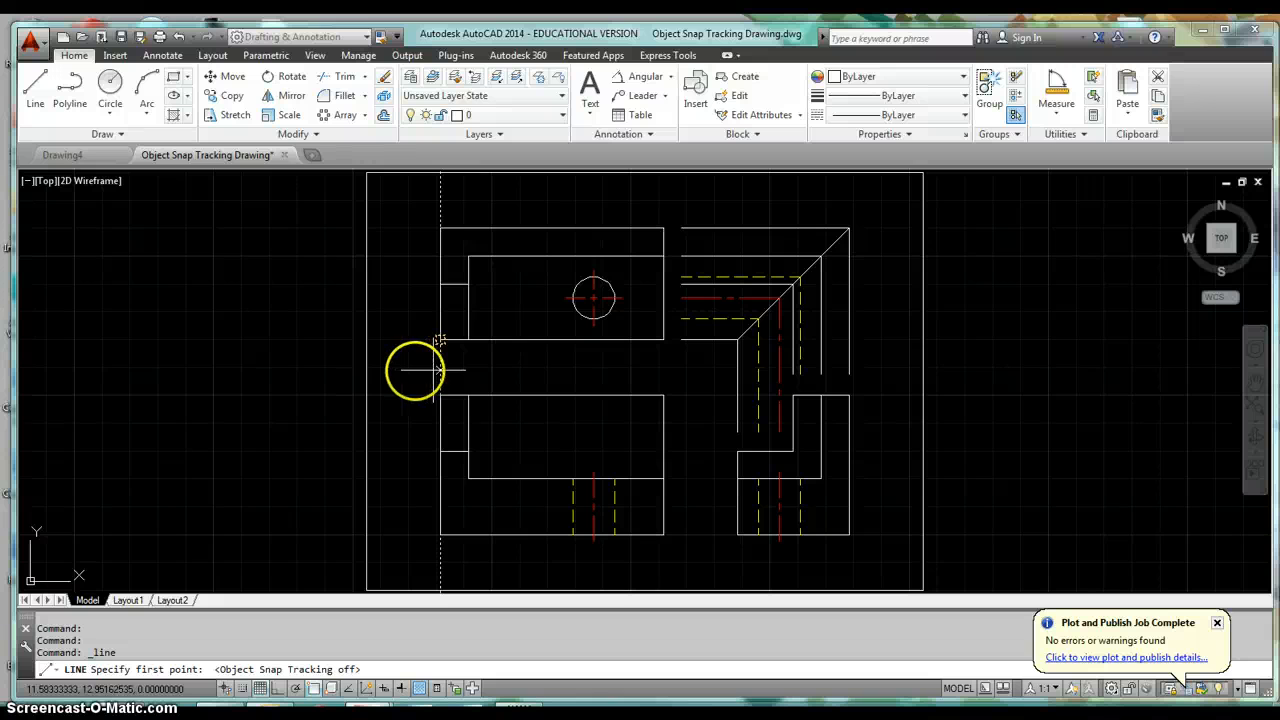